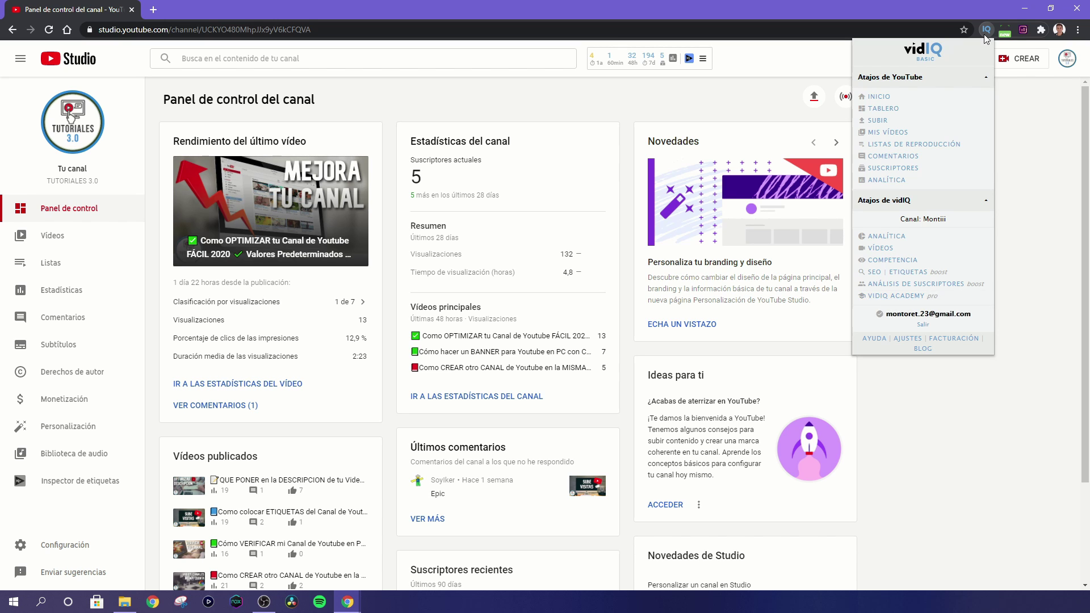
Search the web for "extension vidiq chrome" and open the Chrome Web Store page of vidIQ Vision for YouTube
{"action": "left_click", "coordinate": [470, 86]}
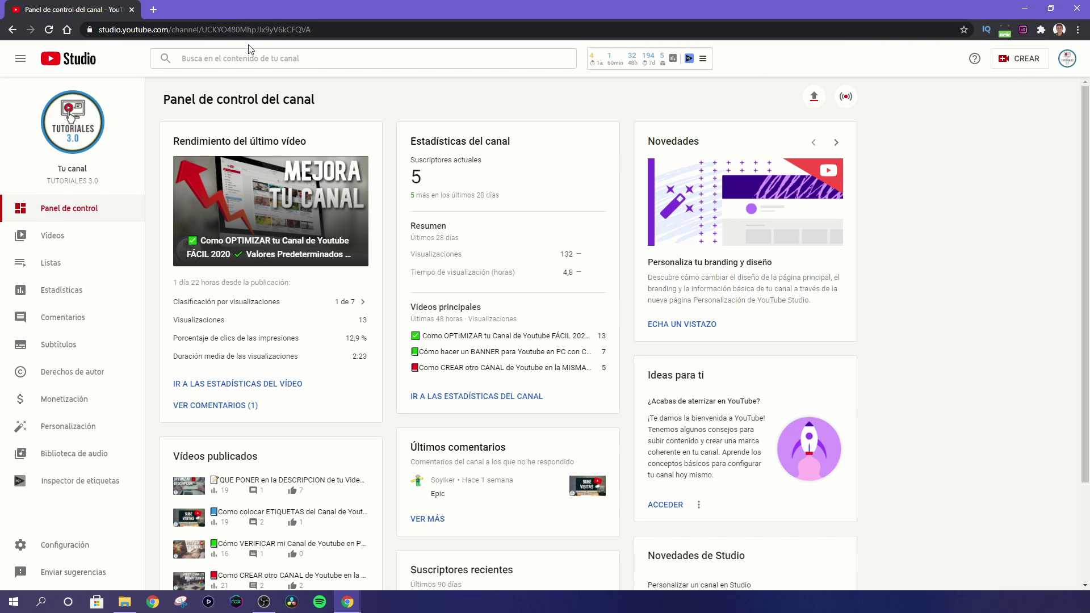
{"action": "left_click", "coordinate": [152, 10]}
{"action": "type", "text": "extension vidiq chrome"}
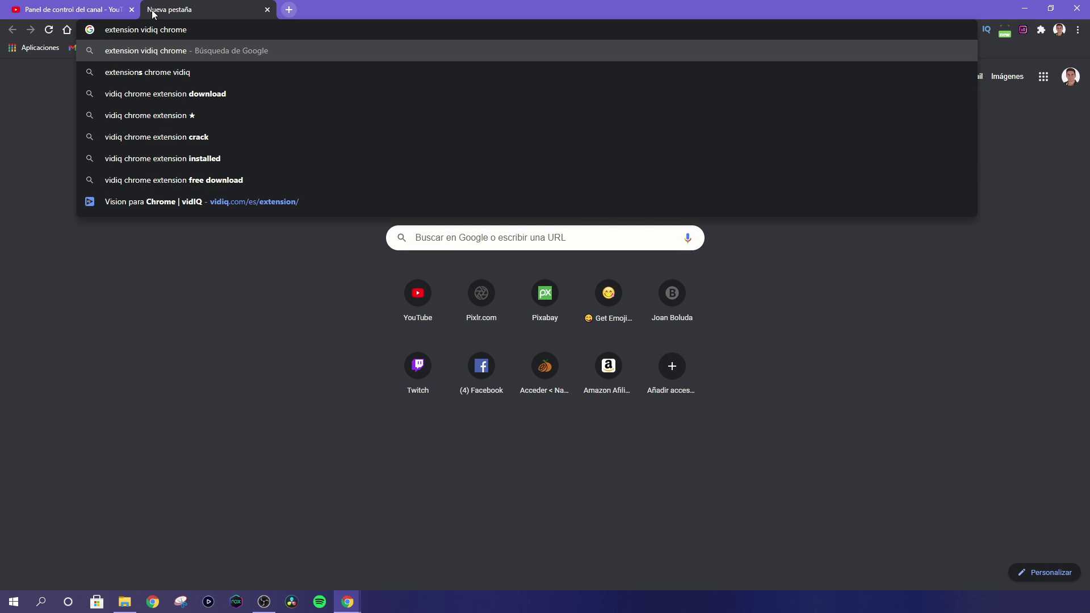
{"action": "key", "text": "Return"}
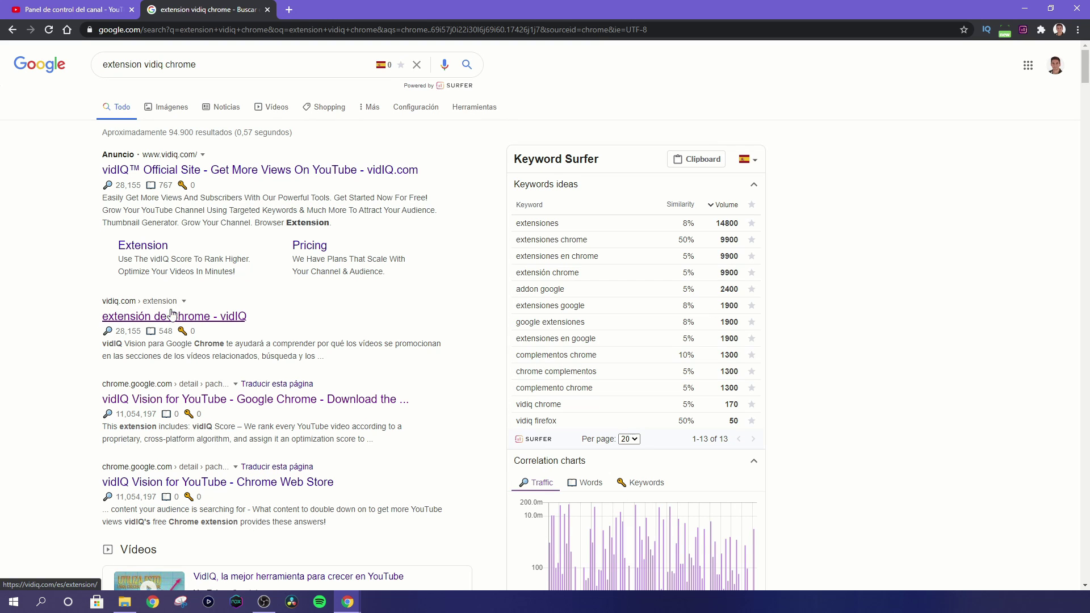
{"action": "left_click", "coordinate": [159, 404]}
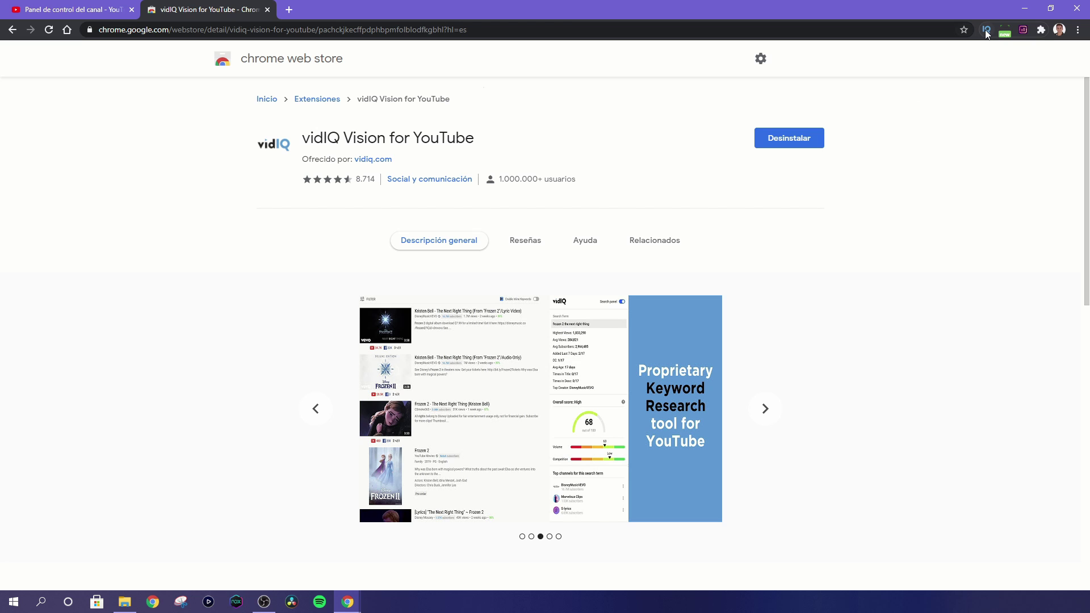
View the installed vidIQ extension's shortcuts, and close the Chrome Web Store page
{"action": "left_click", "coordinate": [987, 30]}
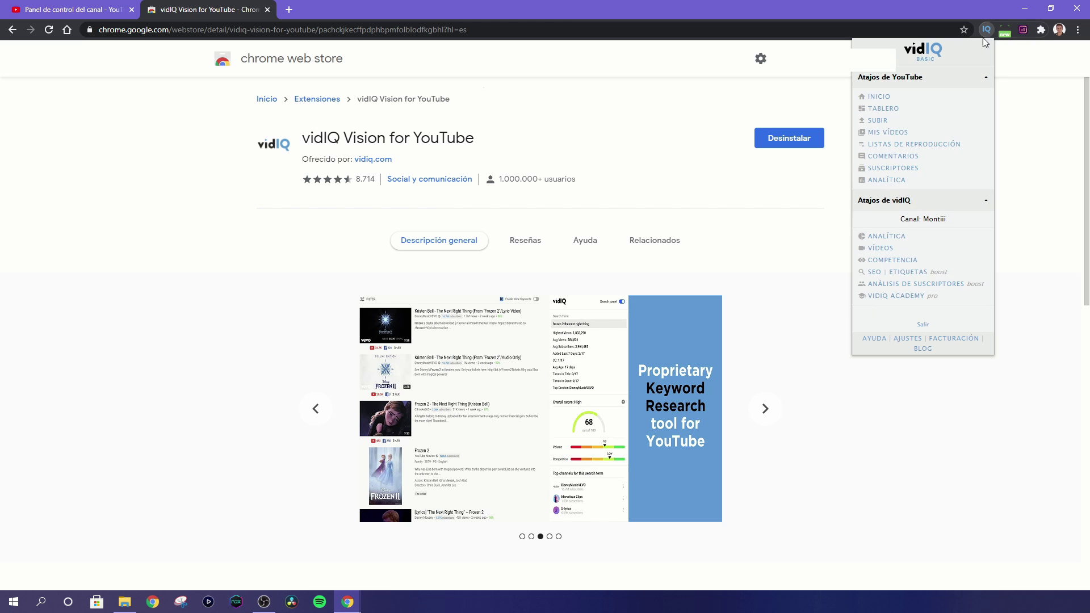
{"action": "left_click", "coordinate": [824, 190]}
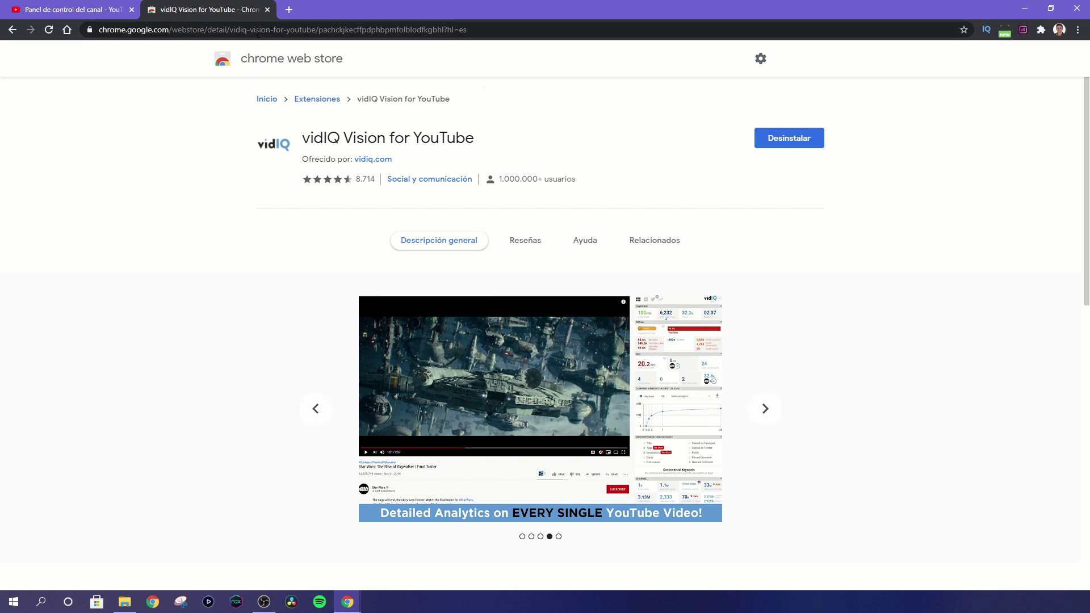
{"action": "key", "text": "ctrl+w"}
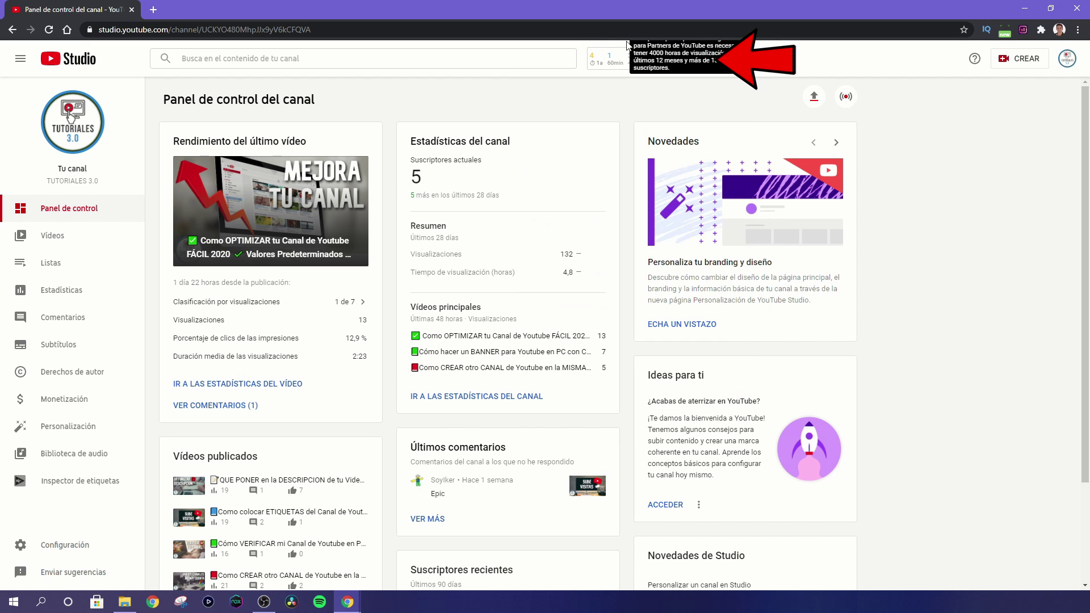
Try adding the views of the last 7 days to the vidIQ stats bar, and remove them again
{"action": "left_click", "coordinate": [662, 60]}
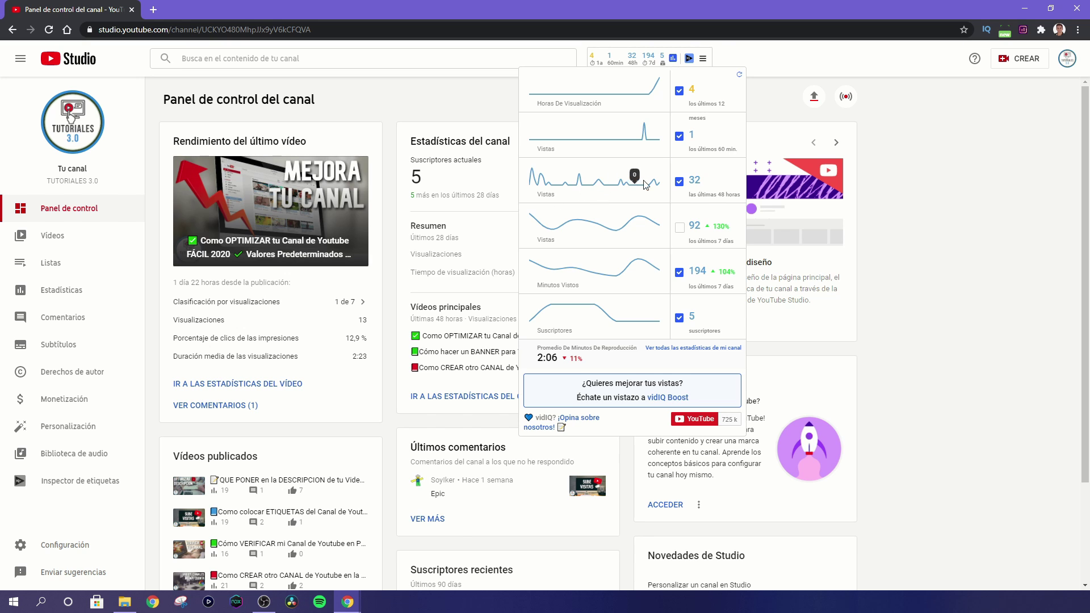
{"action": "left_click", "coordinate": [678, 226]}
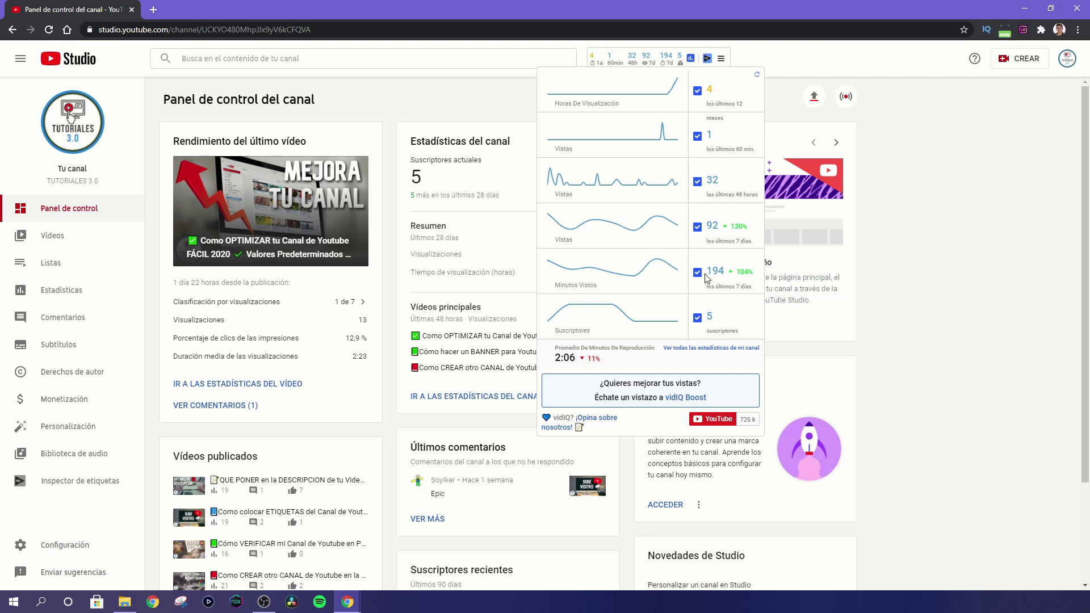
{"action": "left_click", "coordinate": [698, 228]}
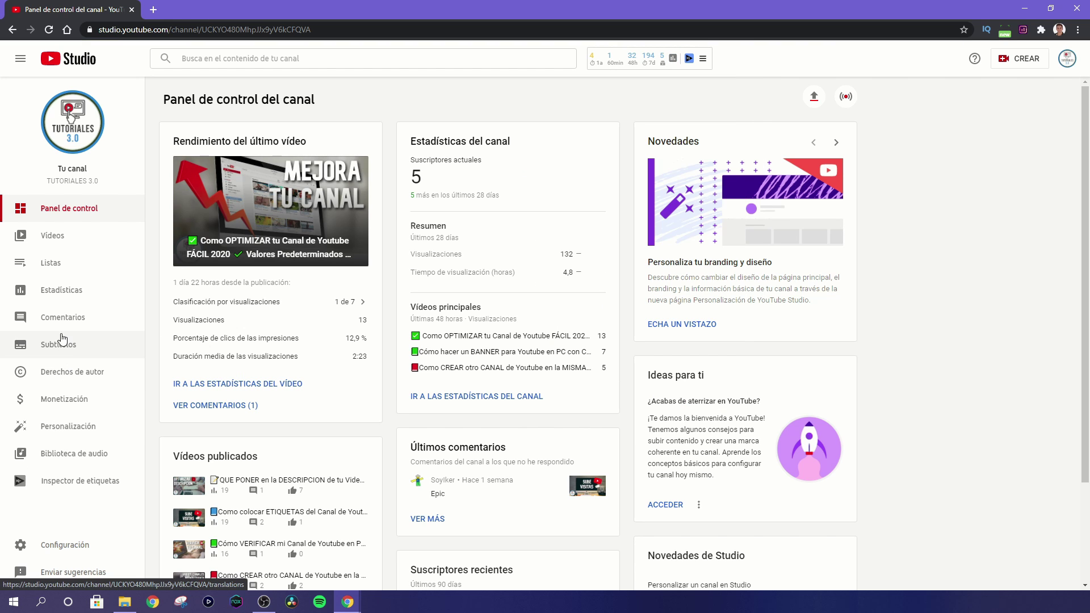
Open the TUTORIALES 3.0 public channel page and search YouTube for "como crear un canal de youtube"
{"action": "mouse_move", "coordinate": [654, 66]}
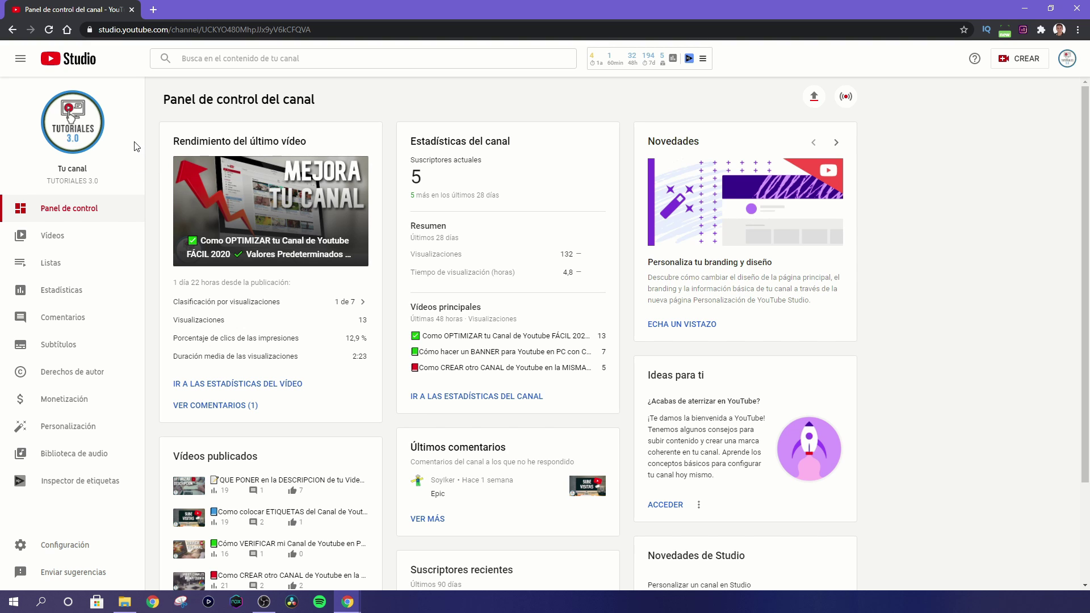
{"action": "left_click", "coordinate": [73, 125]}
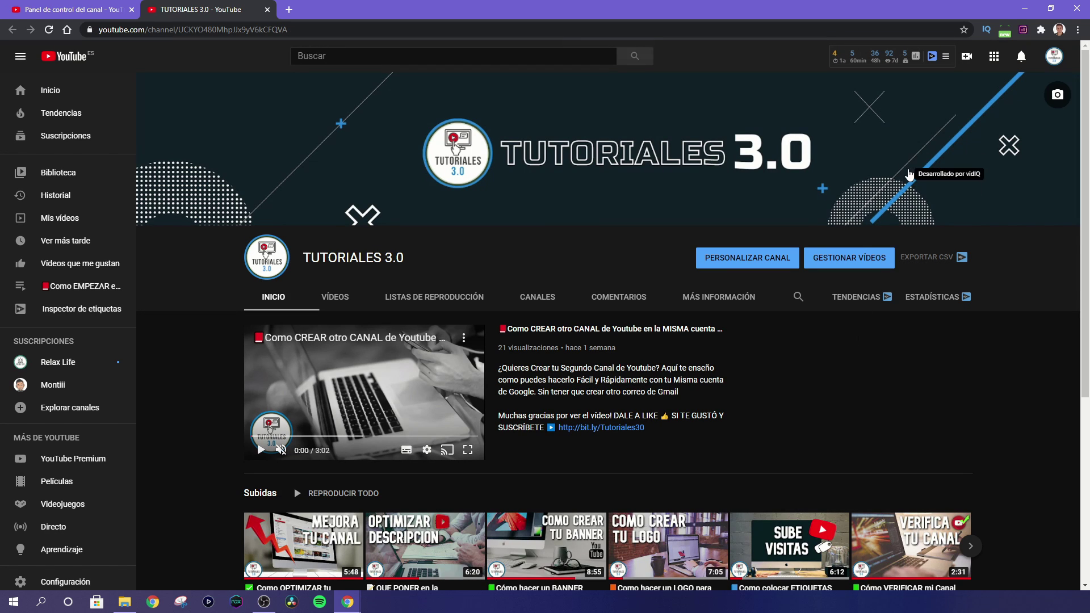
{"action": "mouse_move", "coordinate": [899, 55]}
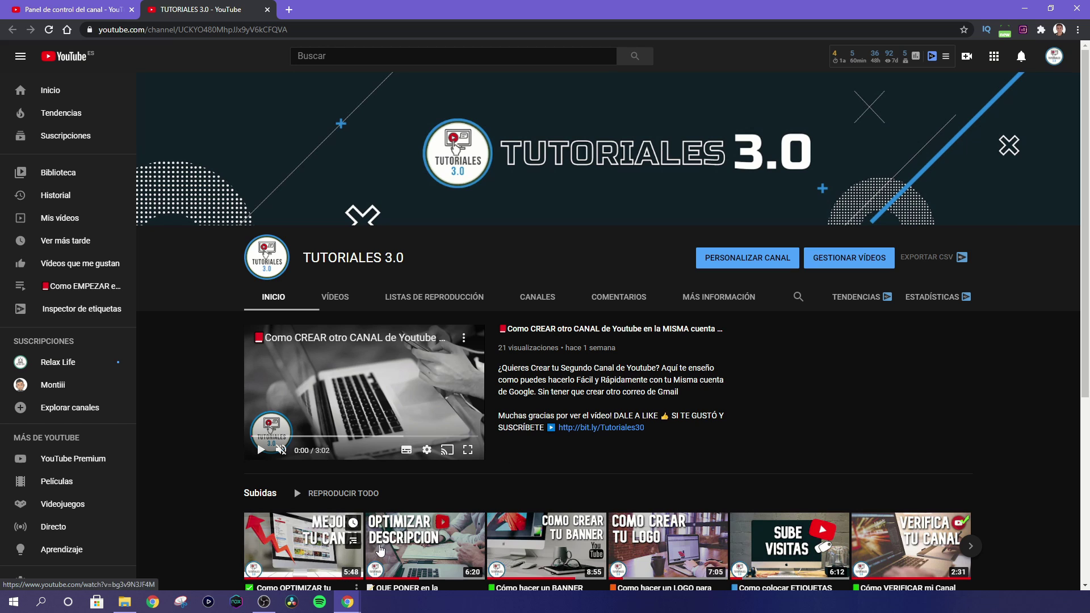
{"action": "left_click", "coordinate": [438, 57]}
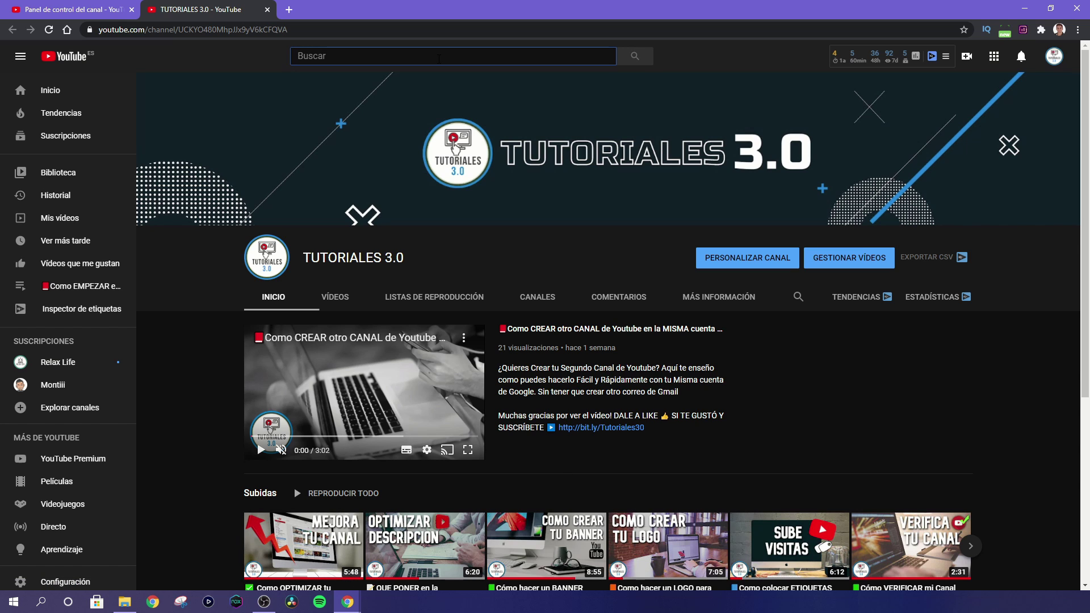
{"action": "type", "text": "como crear"}
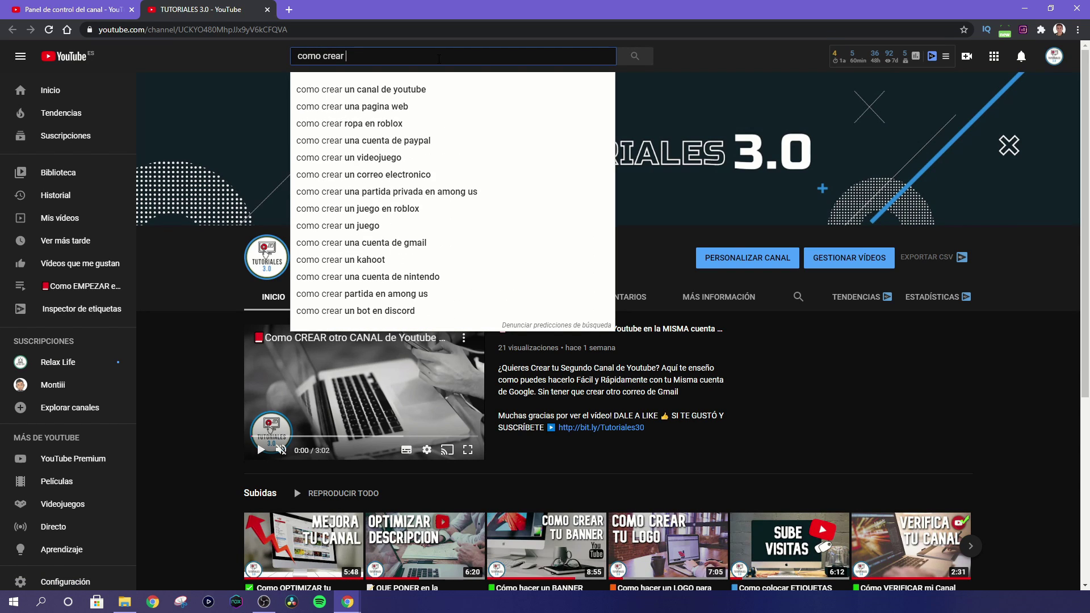
{"action": "left_click", "coordinate": [400, 90]}
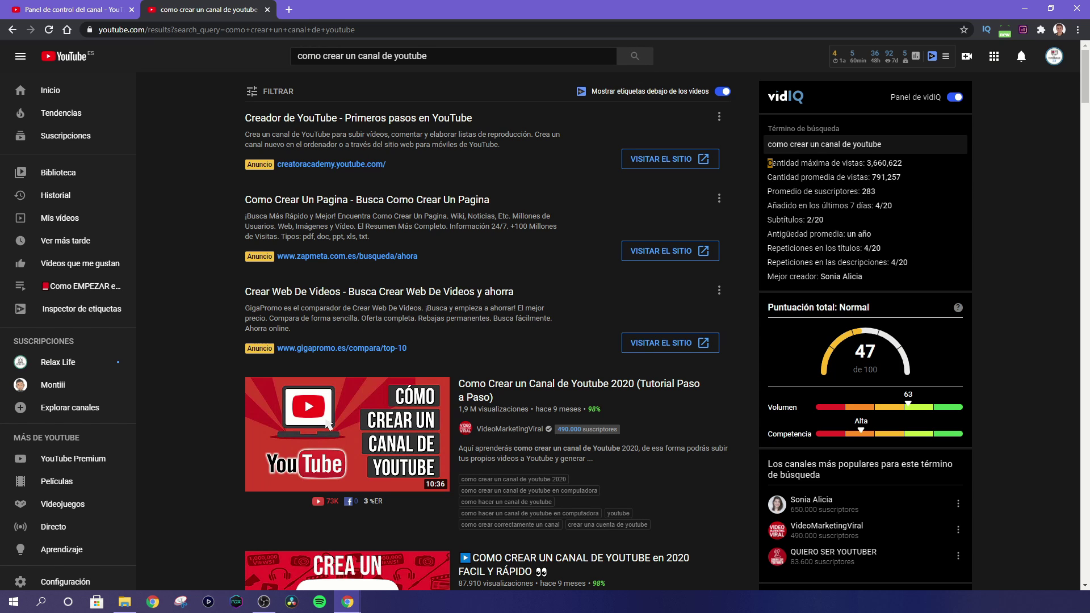
Examine the vidIQ statistics for the search term, from maximum views to best creator, along with its total score
{"action": "left_click_drag", "start_coordinate": [767, 165], "coordinate": [867, 278]}
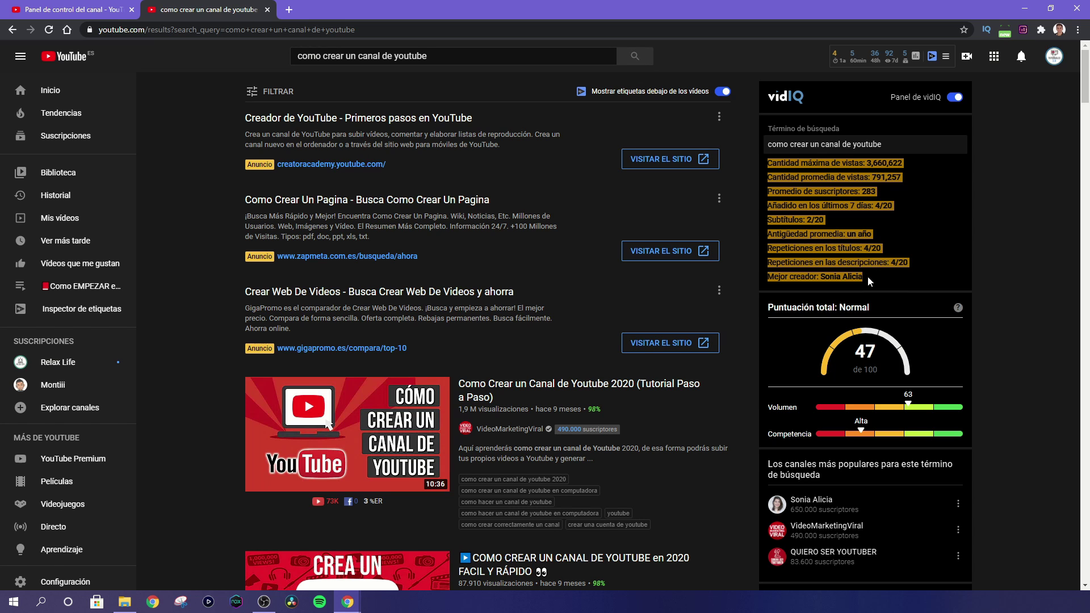
{"action": "left_click", "coordinate": [489, 54]}
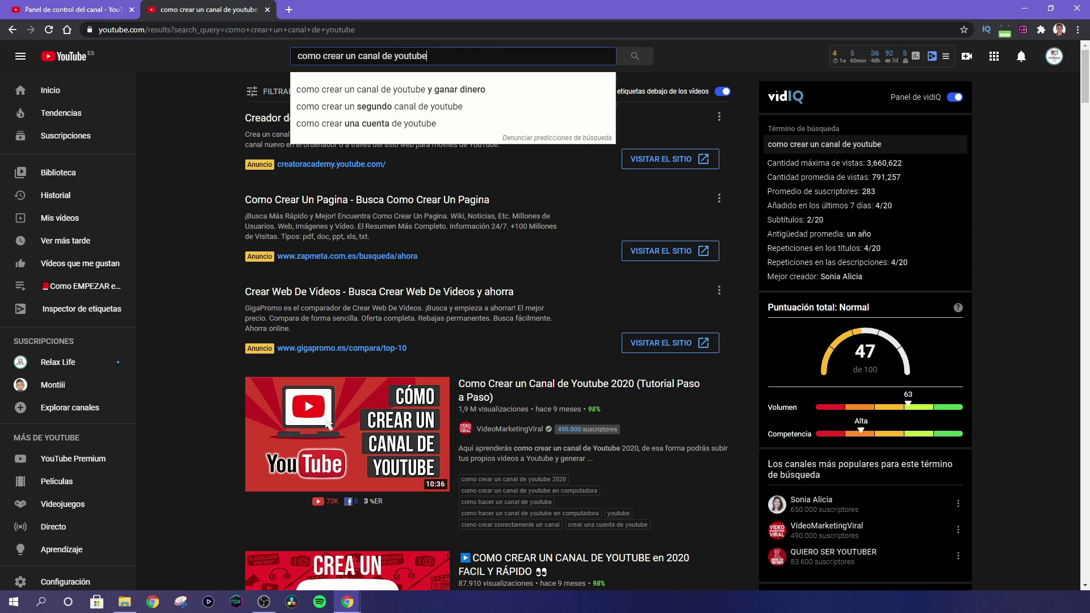
{"action": "left_click_drag", "start_coordinate": [836, 163], "coordinate": [867, 275]}
{"action": "left_click", "coordinate": [872, 276]}
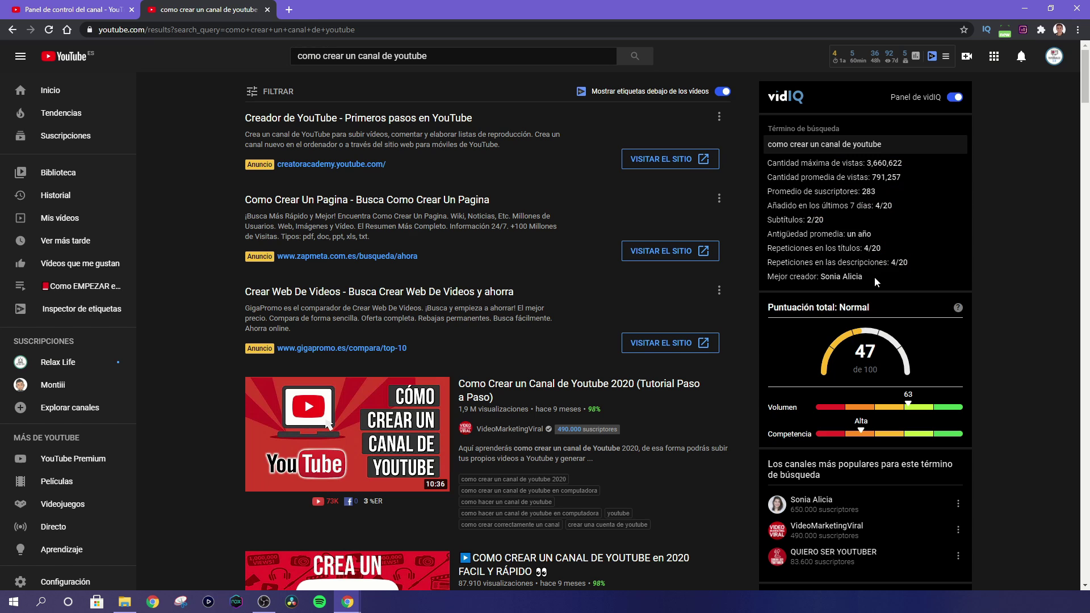
{"action": "left_click_drag", "start_coordinate": [767, 163], "coordinate": [855, 262]}
{"action": "left_click", "coordinate": [869, 284]}
{"action": "left_click_drag", "start_coordinate": [429, 56], "coordinate": [294, 68]}
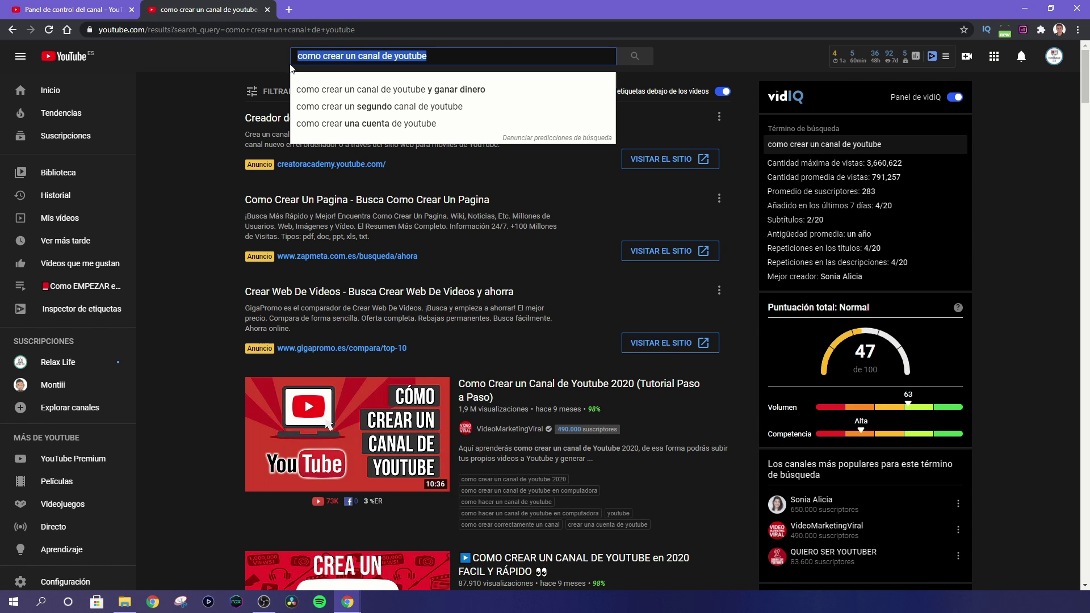
{"action": "left_click", "coordinate": [433, 55]}
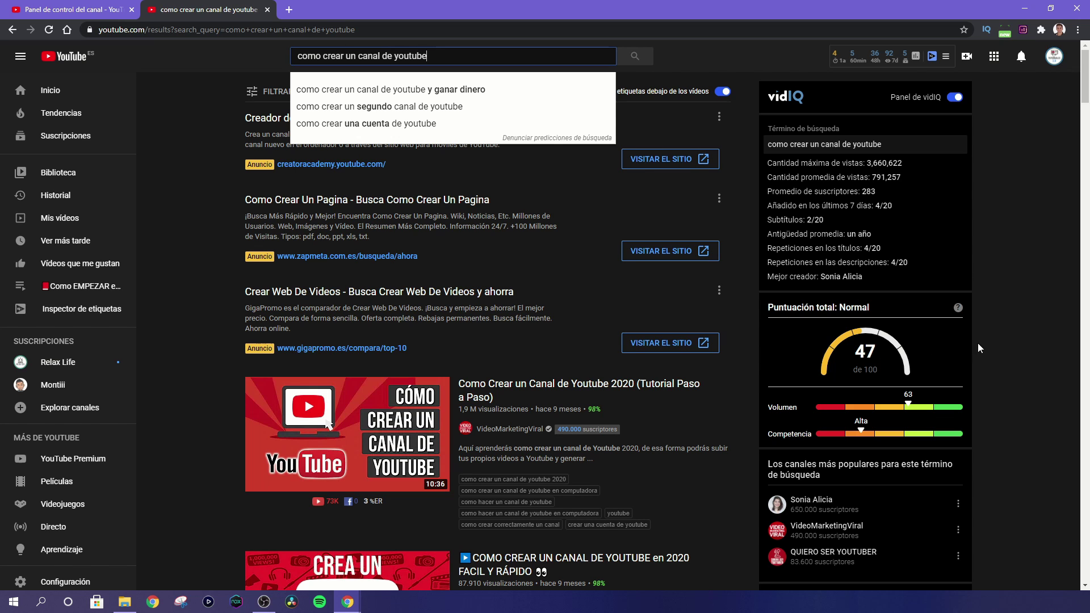
{"action": "left_click", "coordinate": [1005, 340]}
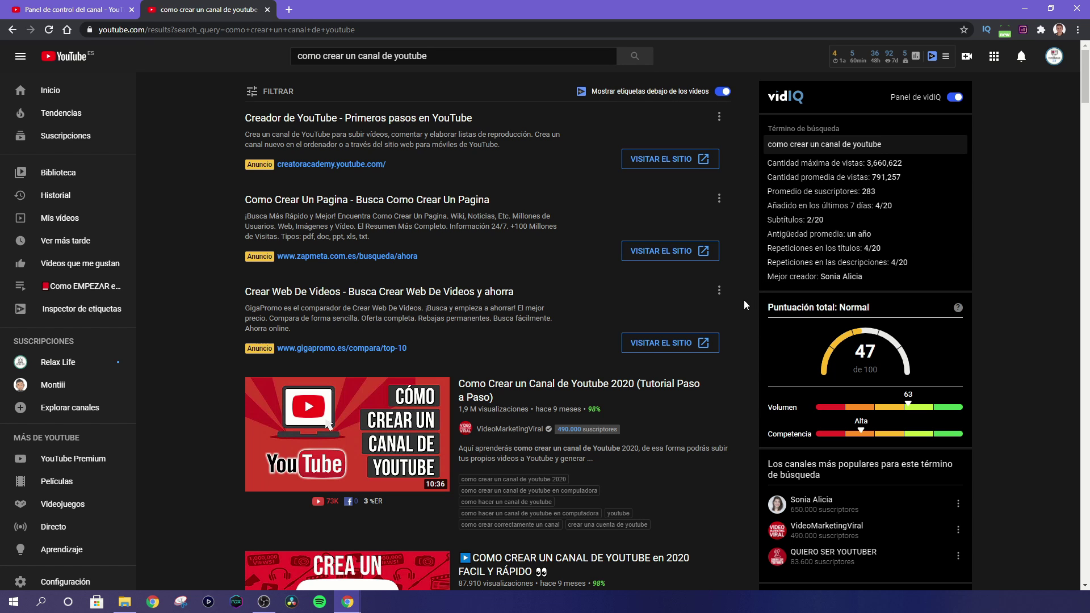
Examine the vidIQ tags and channel subscriber figures shown with the first two video results
{"action": "scroll", "coordinate": [744, 304], "scroll_direction": "down", "scroll_amount": 3}
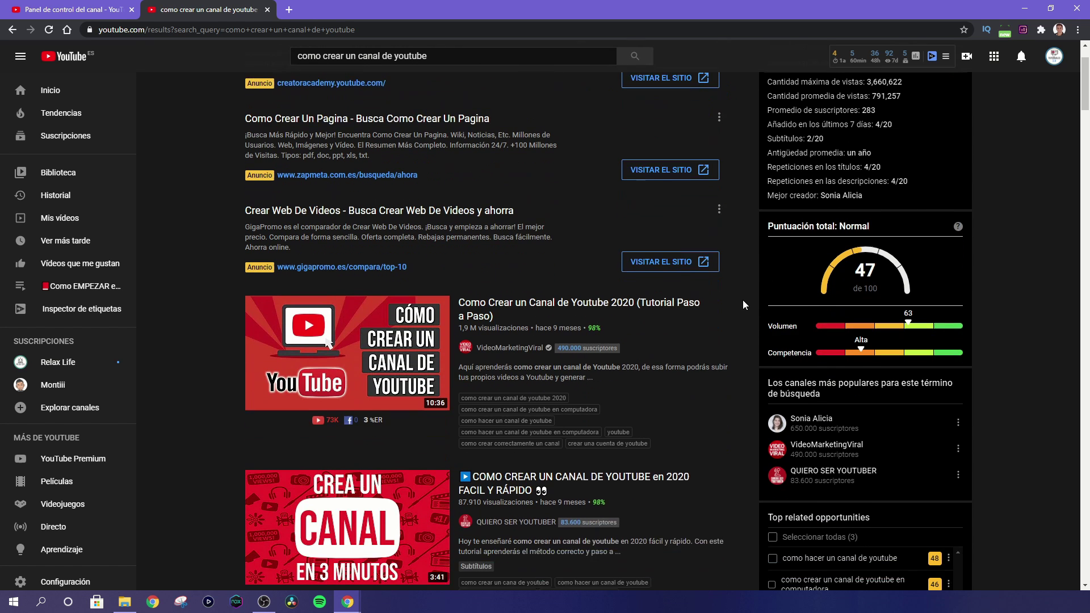
{"action": "scroll", "coordinate": [653, 196], "scroll_direction": "down", "scroll_amount": 2}
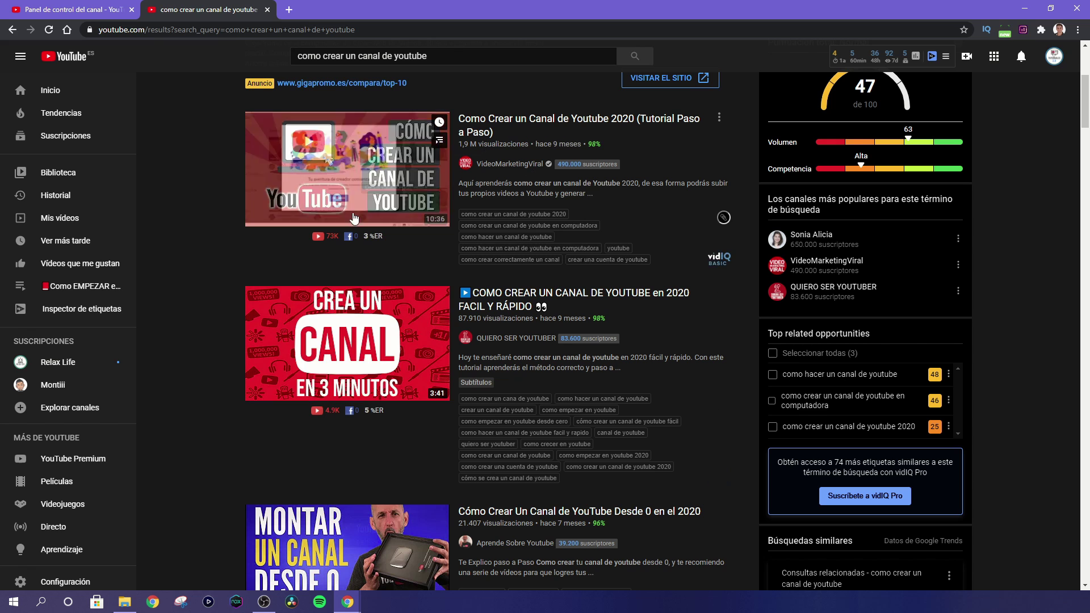
{"action": "mouse_move", "coordinate": [534, 241]}
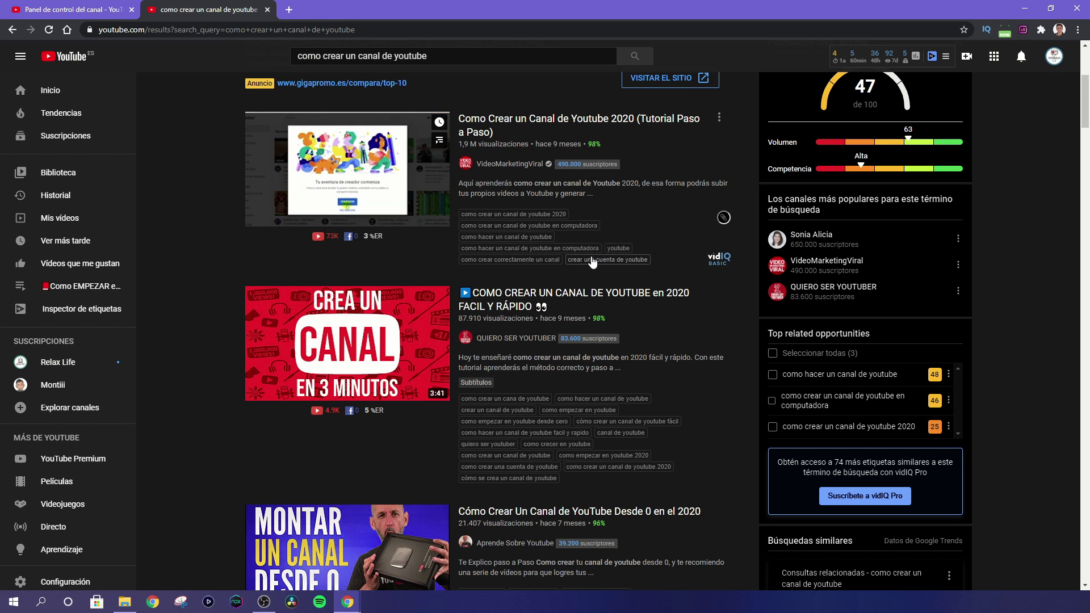
{"action": "mouse_move", "coordinate": [576, 368]}
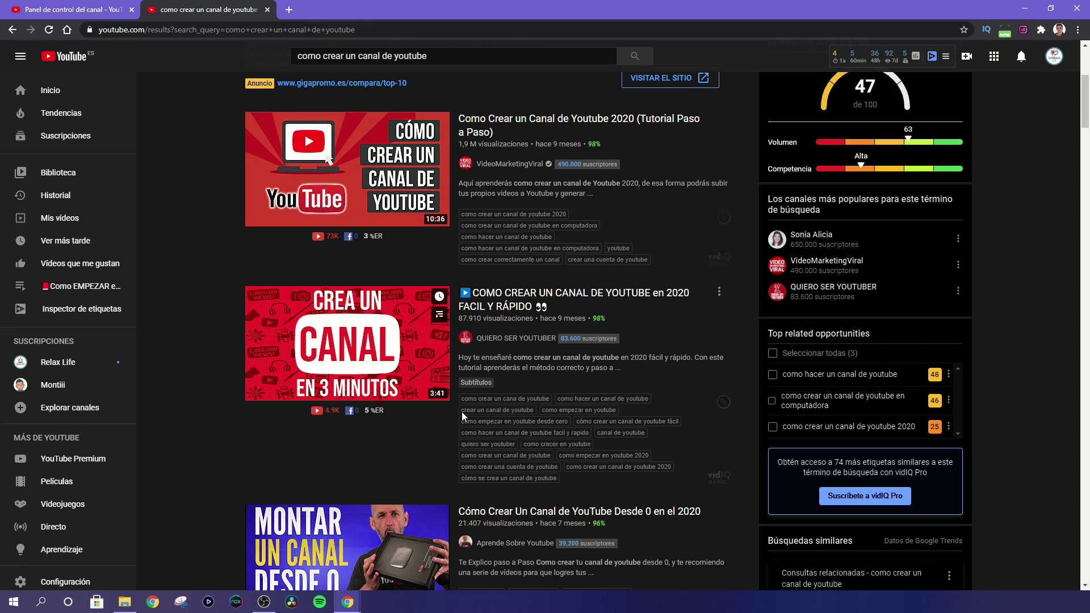
{"action": "mouse_move", "coordinate": [464, 165]}
{"action": "mouse_move", "coordinate": [527, 370]}
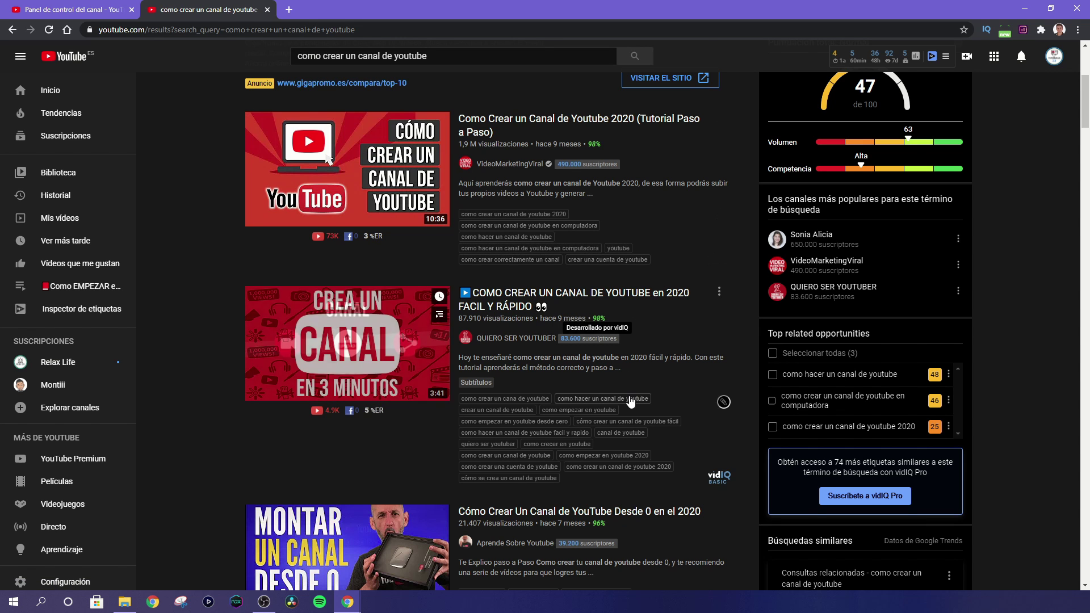
Review vidIQ's related opportunities, similar searches and term score for the results, and return to the YouTube Studio dashboard
{"action": "scroll", "coordinate": [681, 363], "scroll_direction": "down", "scroll_amount": 1}
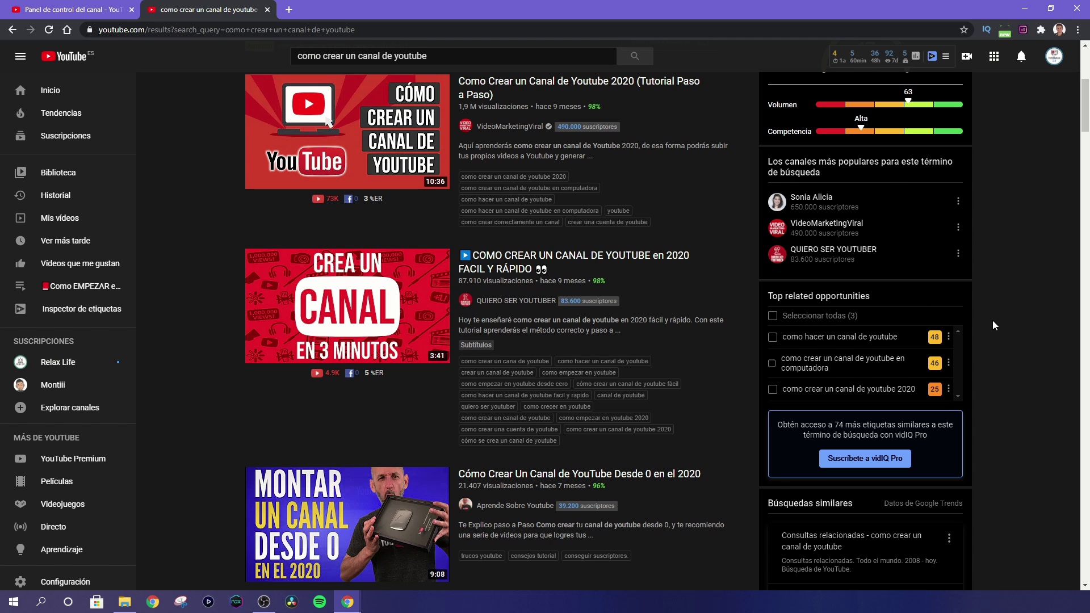
{"action": "scroll", "coordinate": [987, 315], "scroll_direction": "down", "scroll_amount": 1}
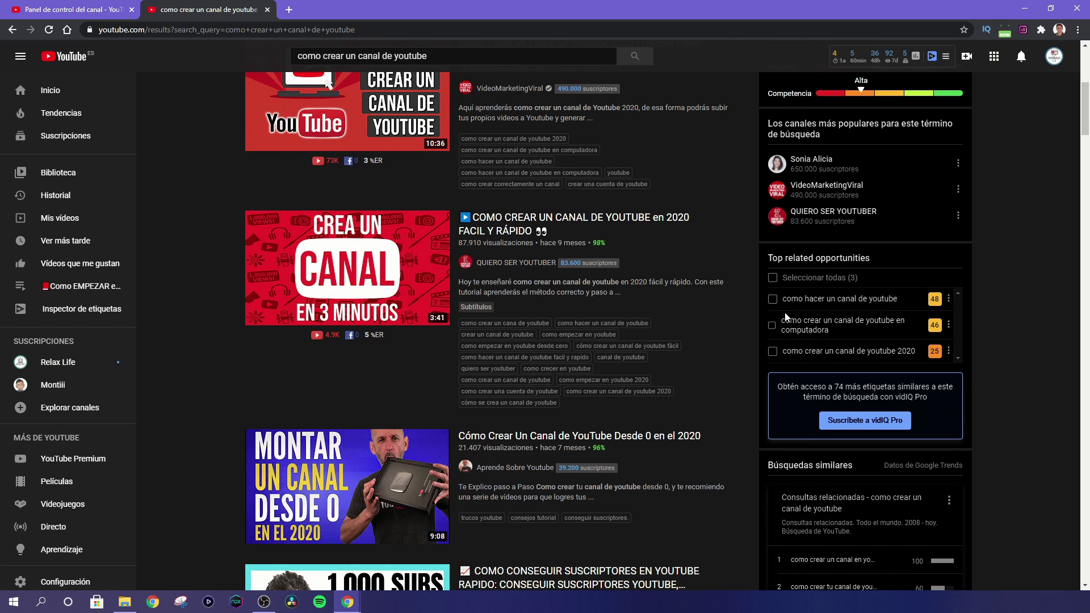
{"action": "scroll", "coordinate": [962, 313], "scroll_direction": "down", "scroll_amount": 1}
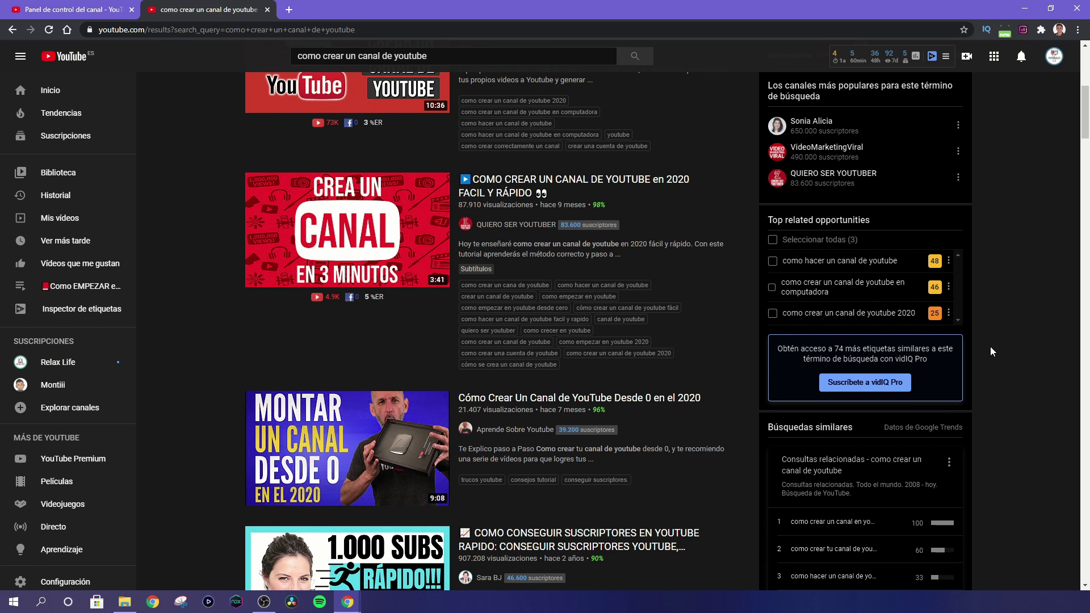
{"action": "scroll", "coordinate": [990, 347], "scroll_direction": "down", "scroll_amount": 3}
{"action": "scroll", "coordinate": [989, 351], "scroll_direction": "down", "scroll_amount": 3}
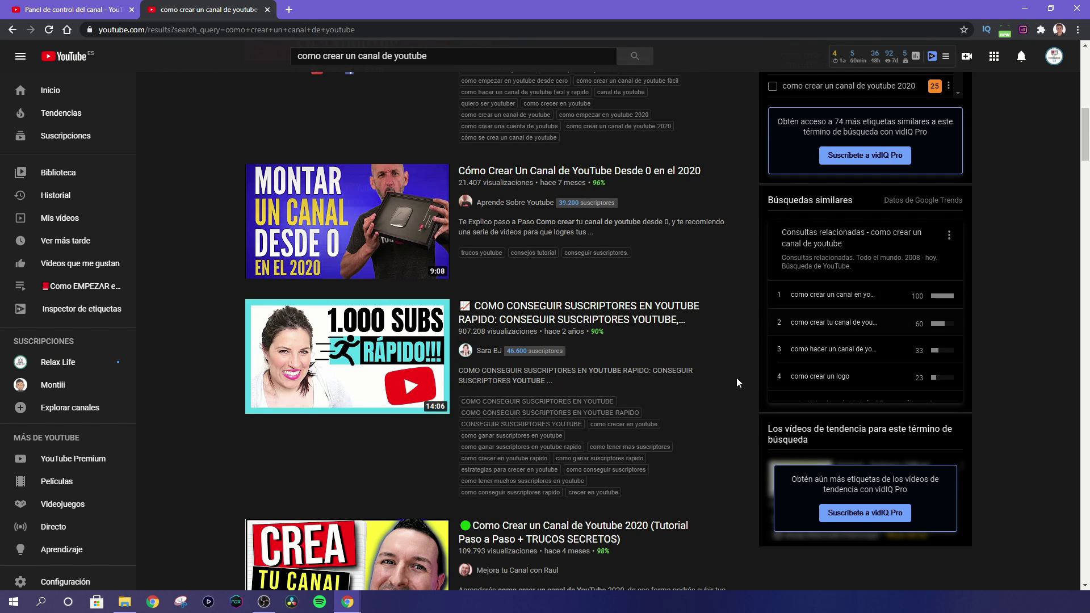
{"action": "scroll", "coordinate": [734, 428], "scroll_direction": "up", "scroll_amount": 11}
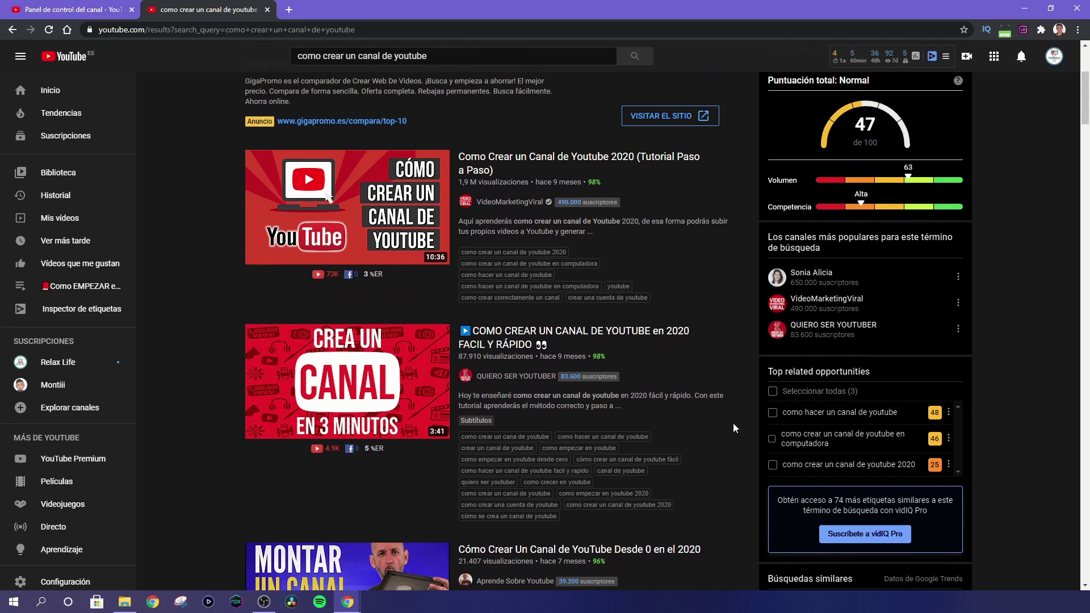
{"action": "scroll", "coordinate": [738, 421], "scroll_direction": "up", "scroll_amount": 3}
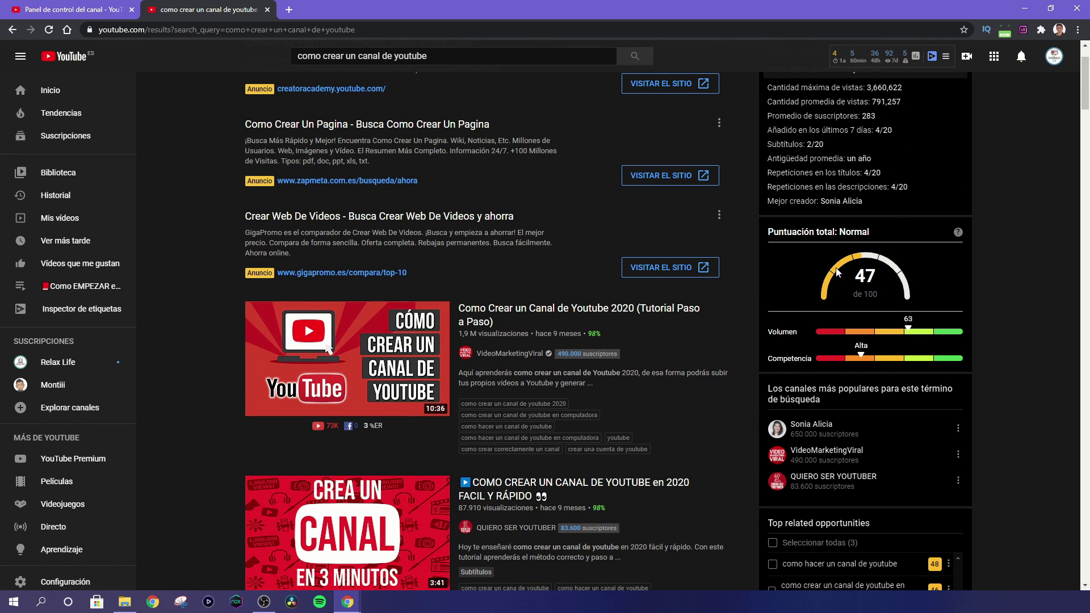
{"action": "mouse_move", "coordinate": [520, 434]}
{"action": "scroll", "coordinate": [747, 325], "scroll_direction": "up", "scroll_amount": 2}
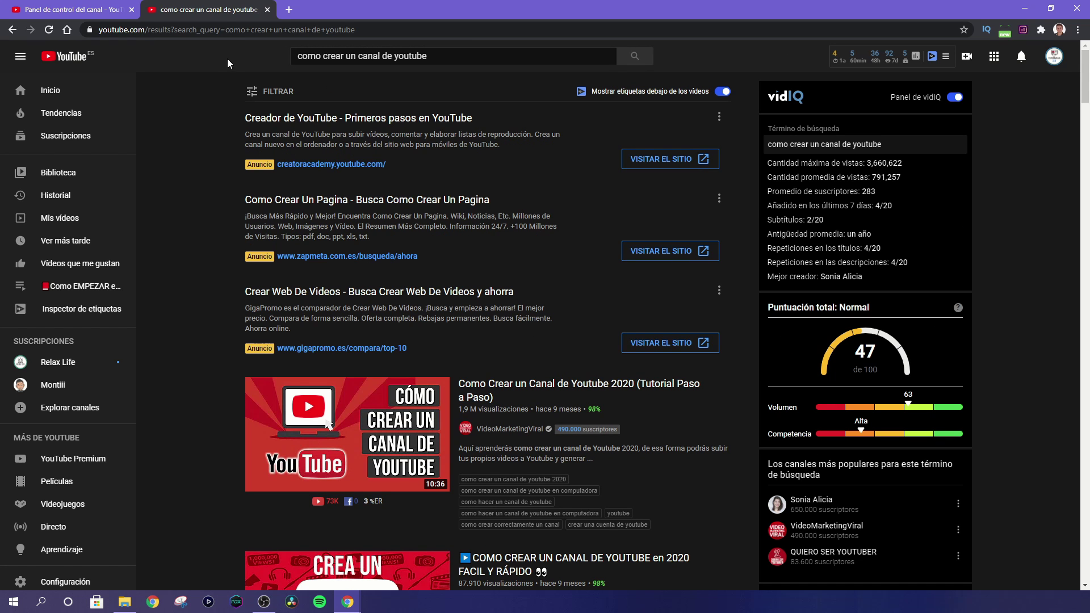
{"action": "left_click", "coordinate": [77, 14]}
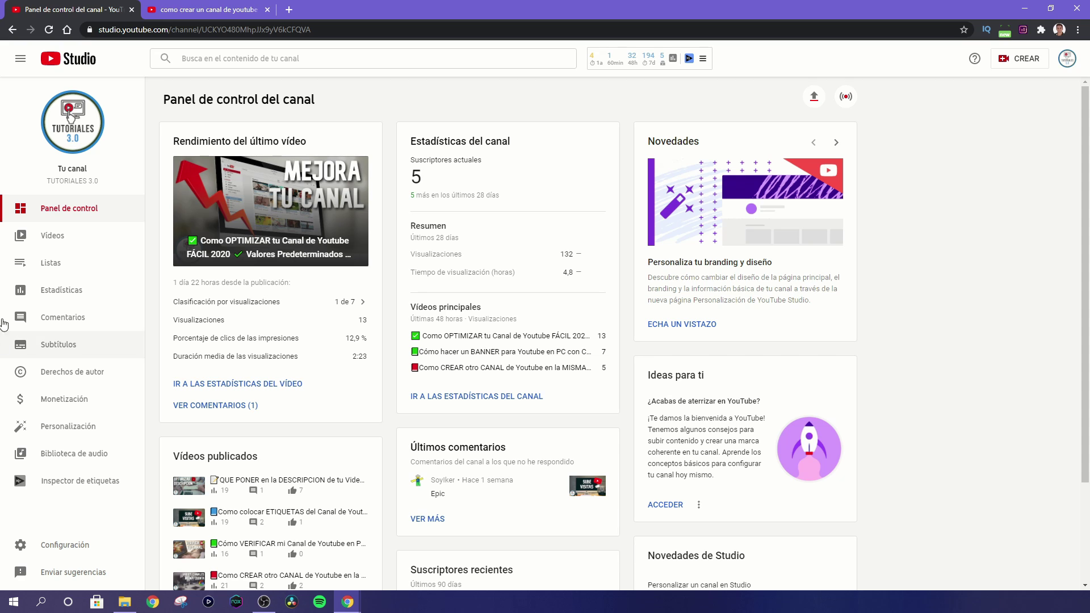
Open the details of the newest channel video and examine its vidIQ SEO score, including the Actionable score
{"action": "left_click", "coordinate": [57, 238]}
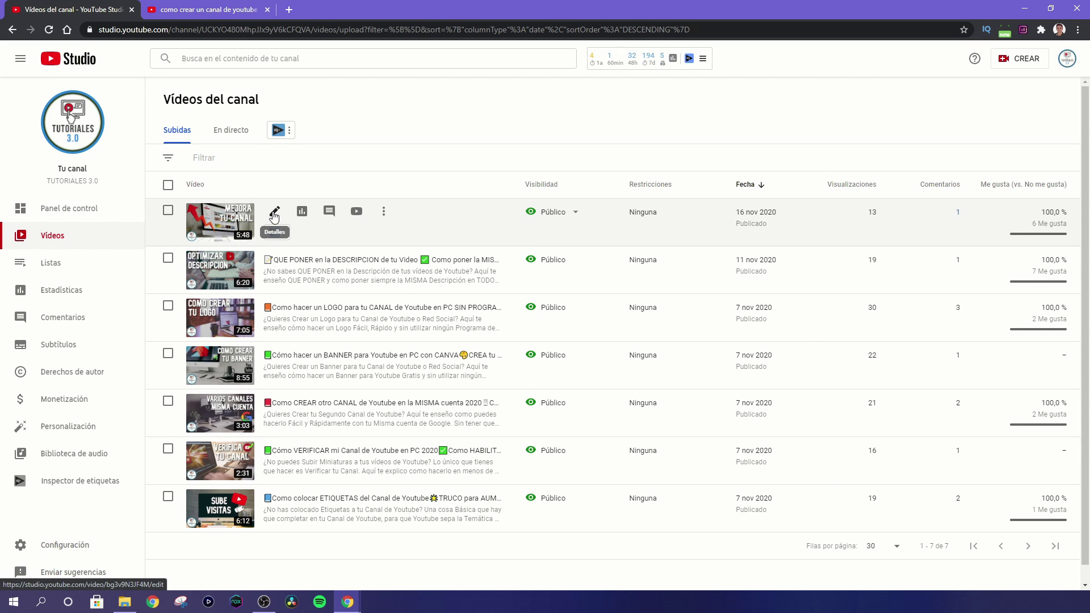
{"action": "left_click", "coordinate": [275, 214]}
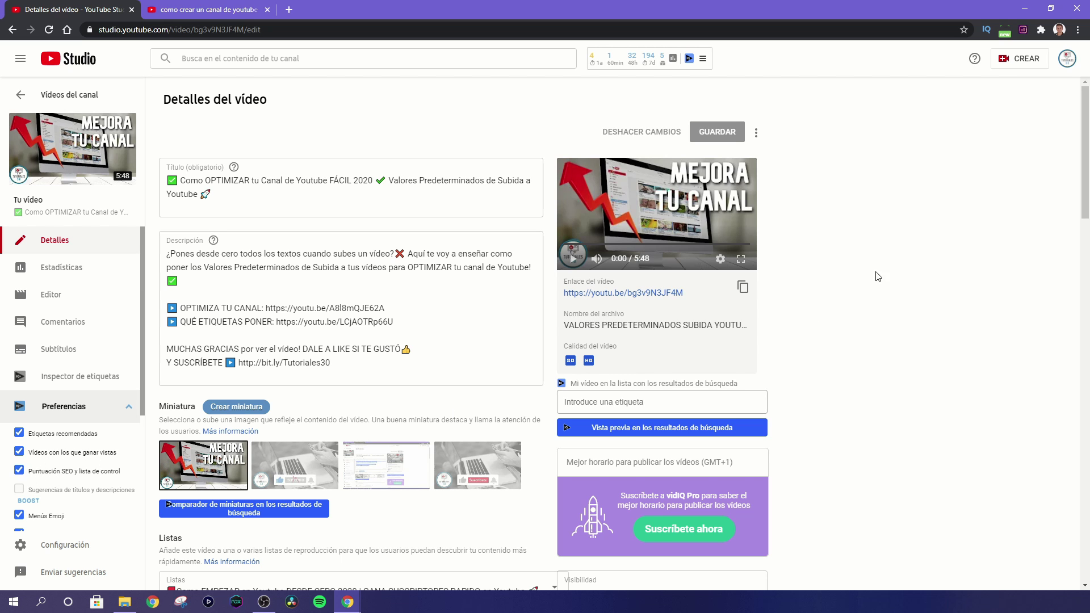
{"action": "scroll", "coordinate": [852, 257], "scroll_direction": "down", "scroll_amount": 7}
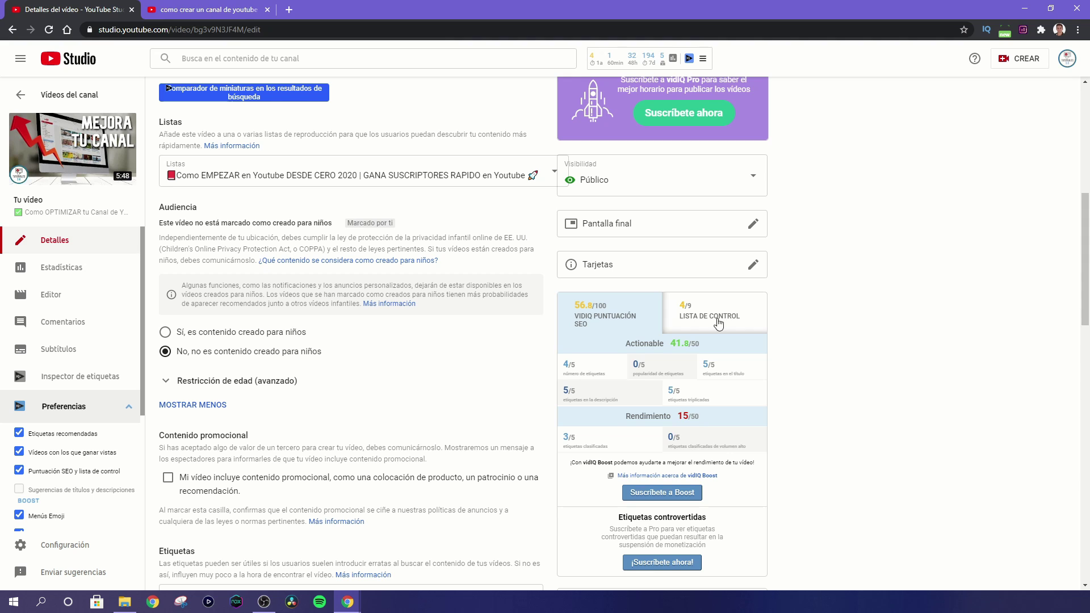
{"action": "mouse_move", "coordinate": [728, 437]}
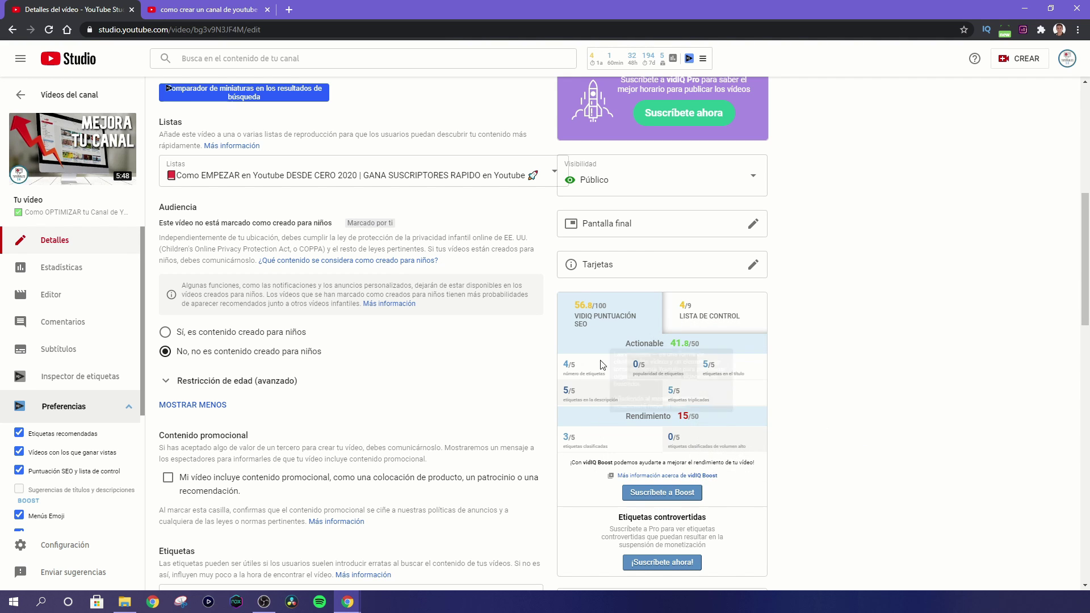
{"action": "left_click_drag", "start_coordinate": [670, 343], "coordinate": [701, 344]}
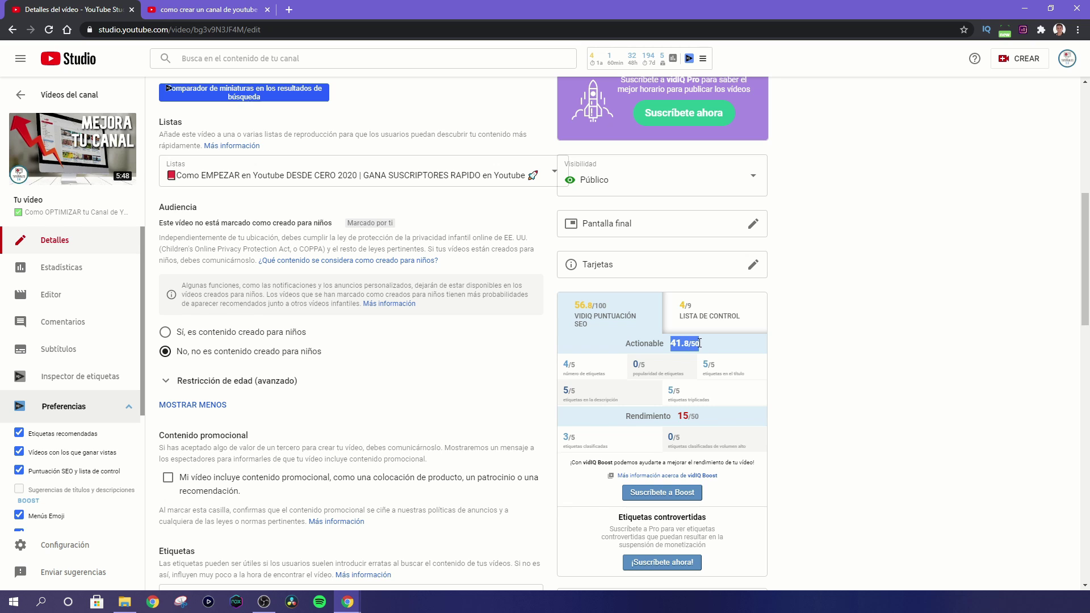
{"action": "left_click", "coordinate": [705, 347]}
Examine the scores and rankings on the video's tags and the scores of vidIQ's recommended tags
{"action": "scroll", "coordinate": [549, 380], "scroll_direction": "down", "scroll_amount": 8}
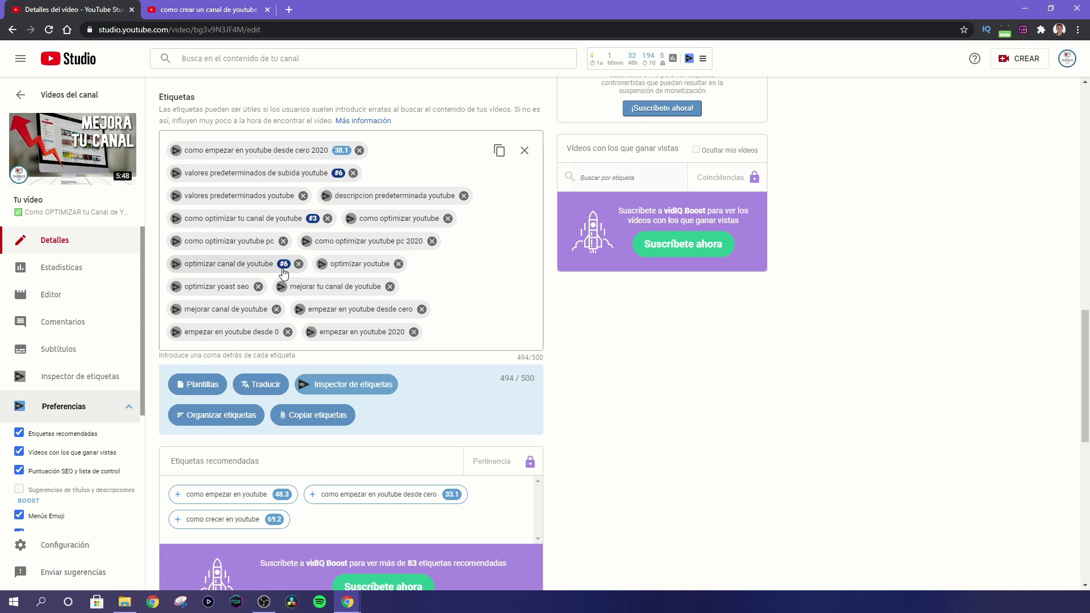
{"action": "scroll", "coordinate": [408, 249], "scroll_direction": "up", "scroll_amount": 1}
{"action": "scroll", "coordinate": [407, 248], "scroll_direction": "up", "scroll_amount": 1}
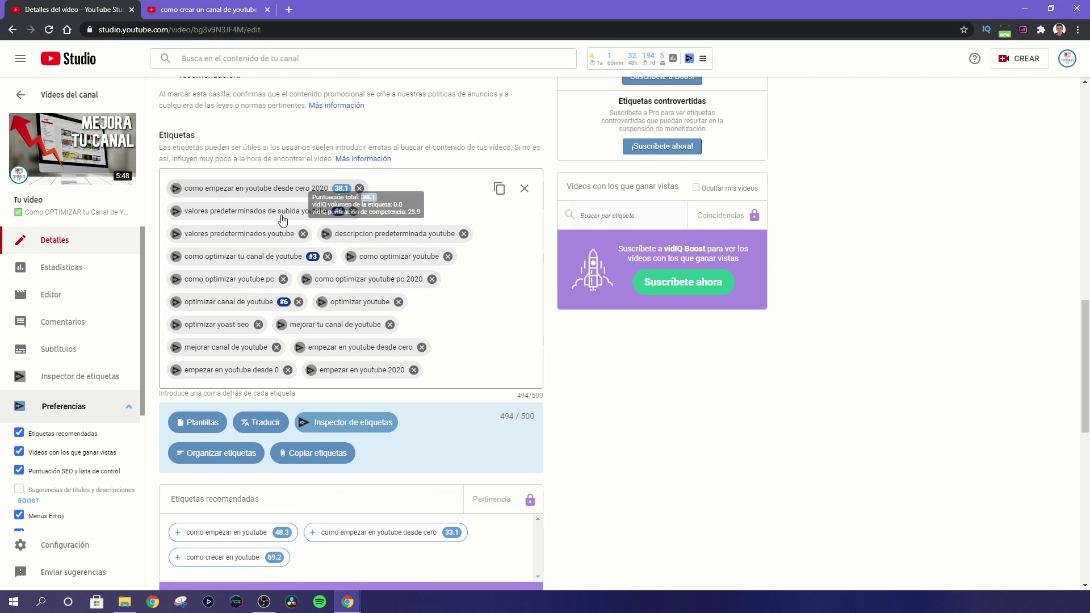
{"action": "mouse_move", "coordinate": [299, 219]}
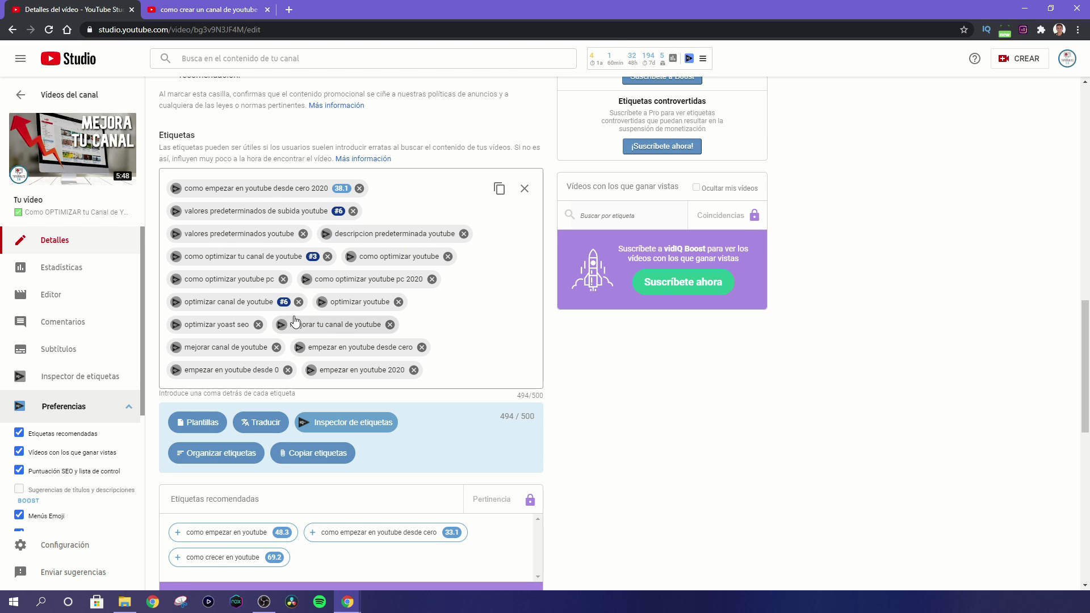
{"action": "scroll", "coordinate": [478, 363], "scroll_direction": "down", "scroll_amount": 3}
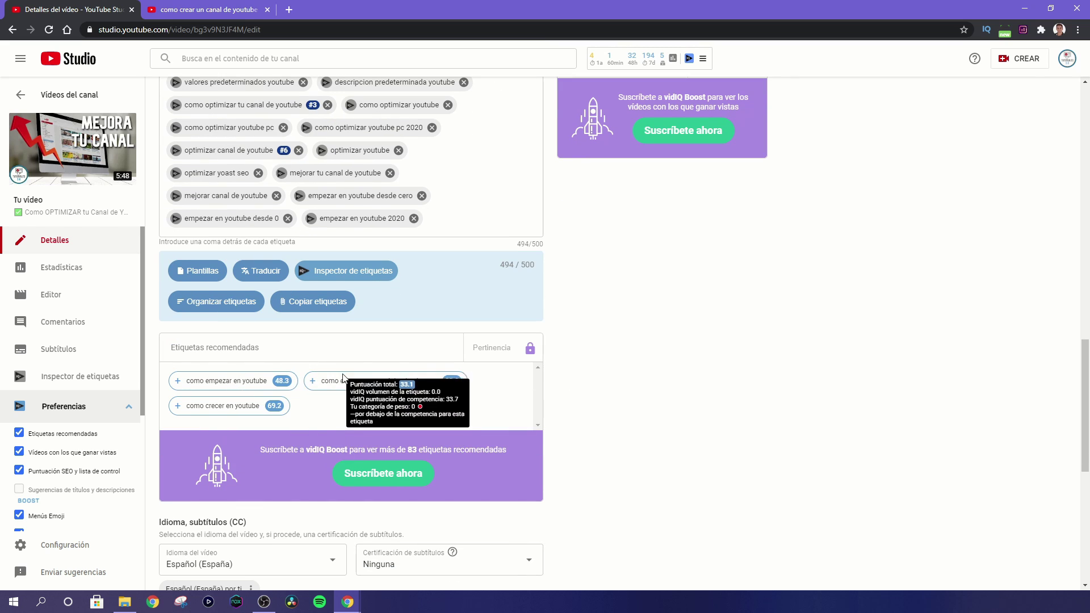
{"action": "scroll", "coordinate": [329, 484], "scroll_direction": "up", "scroll_amount": 3}
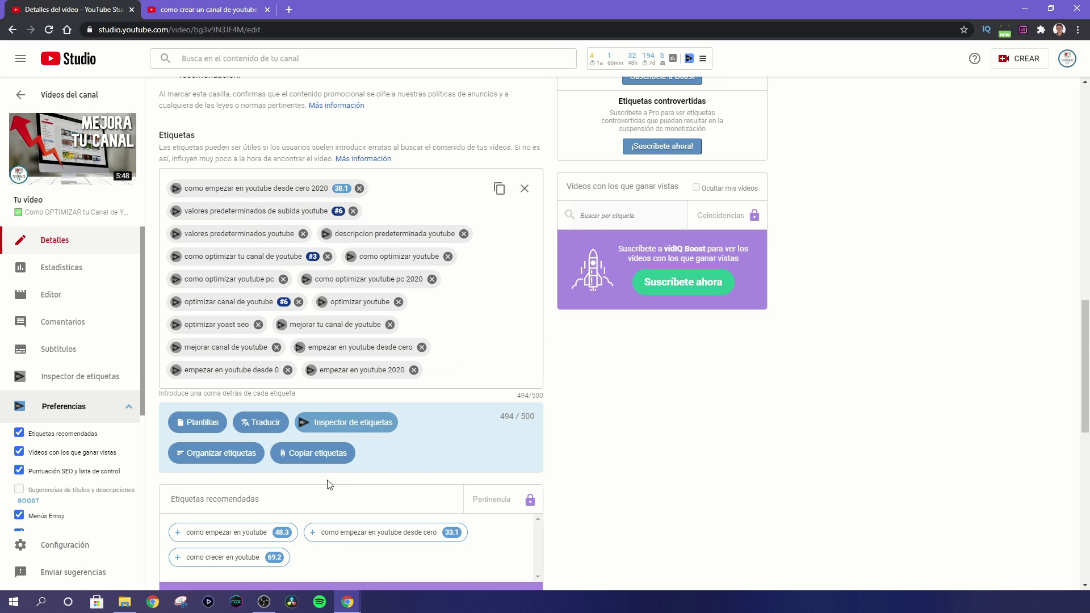
Add the tag "como empezar" to the video's tags and remove it again
{"action": "left_click", "coordinate": [471, 367]}
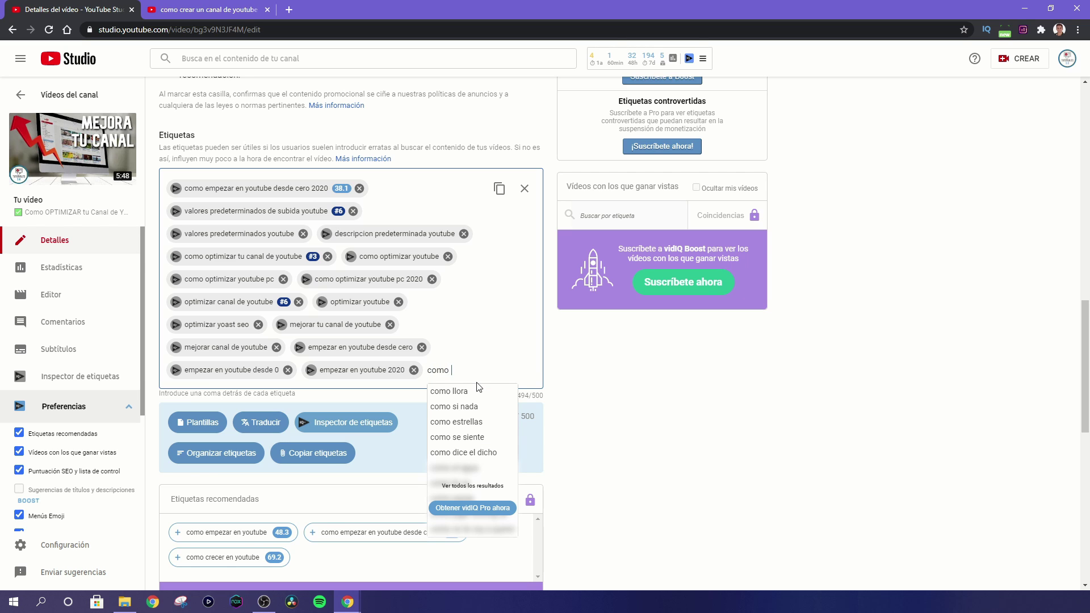
{"action": "type", "text": "como empezar"}
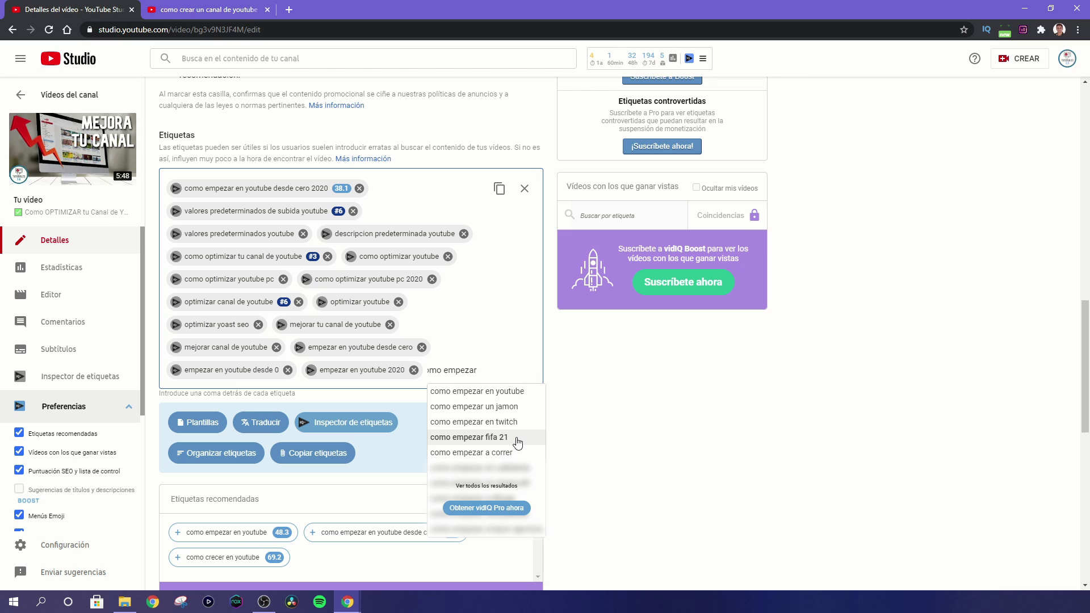
{"action": "key", "text": "Return"}
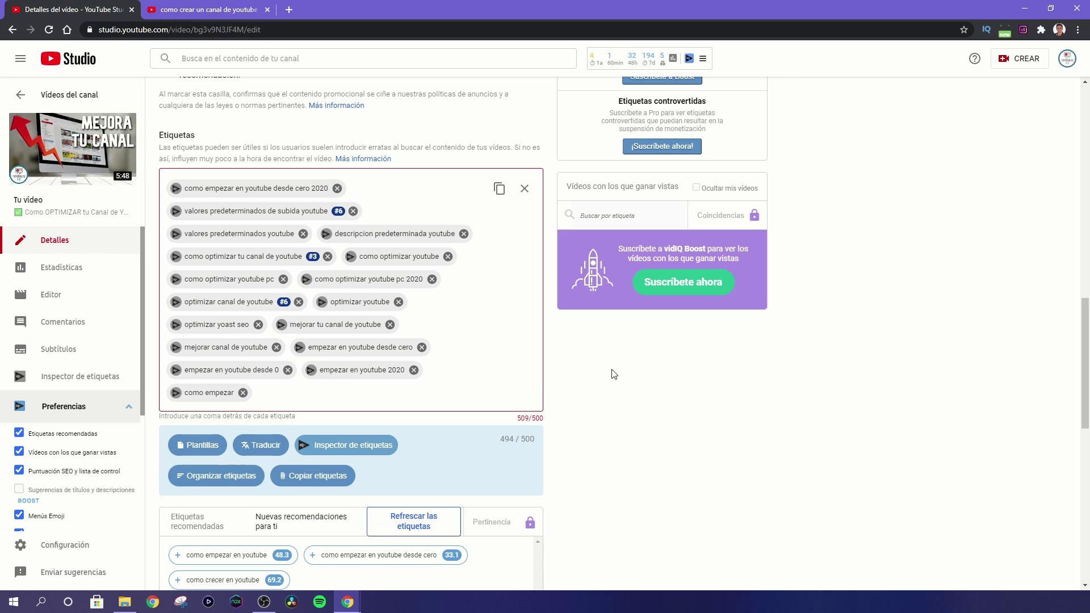
{"action": "left_click", "coordinate": [242, 393]}
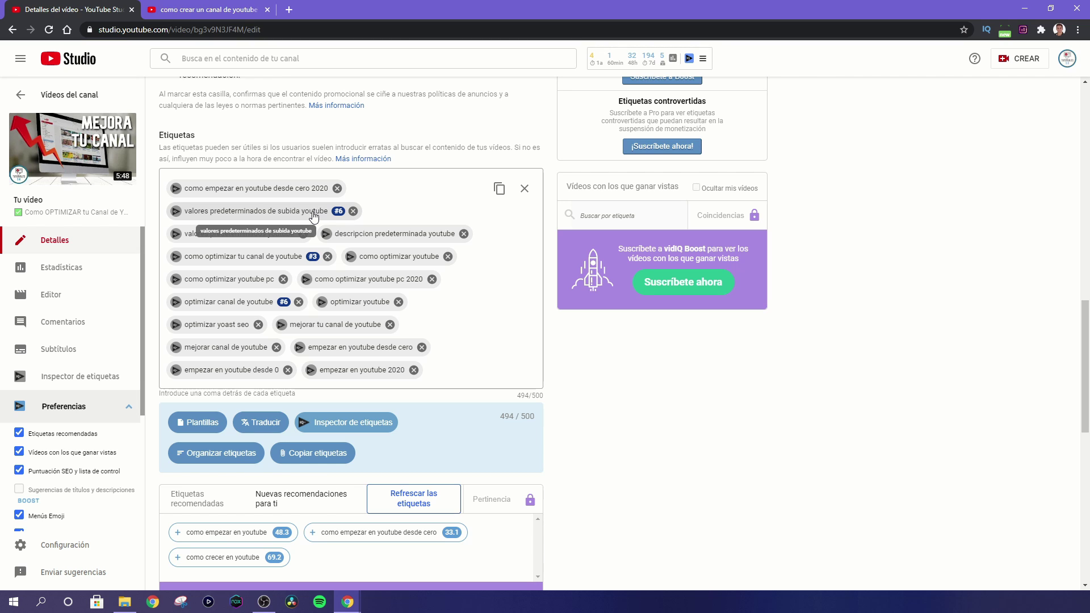
{"action": "left_click", "coordinate": [470, 373]}
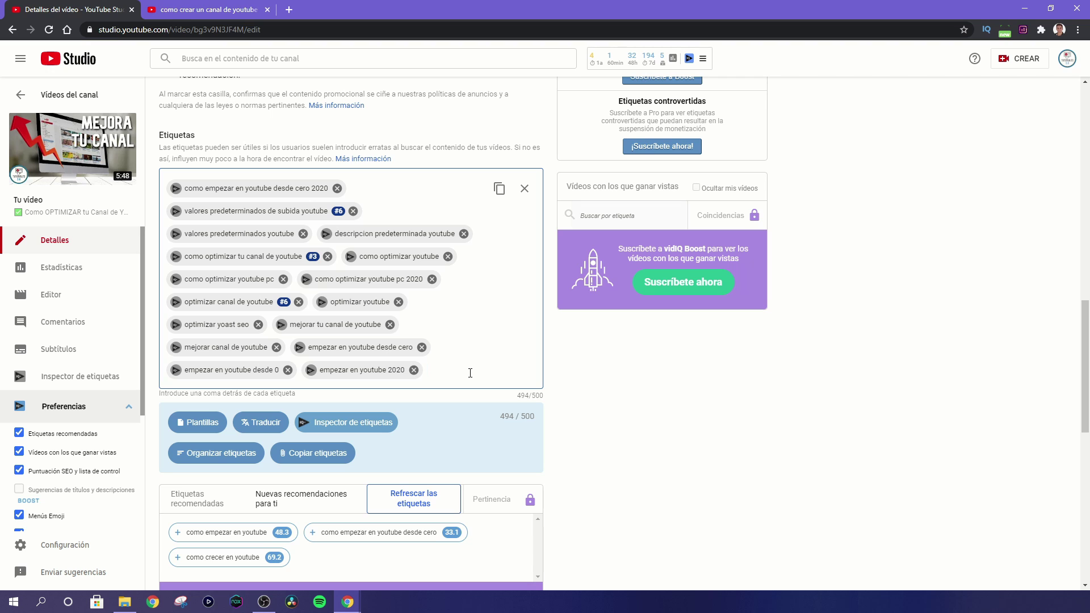
{"action": "left_click", "coordinate": [833, 252]}
{"action": "scroll", "coordinate": [833, 253], "scroll_direction": "up", "scroll_amount": 1}
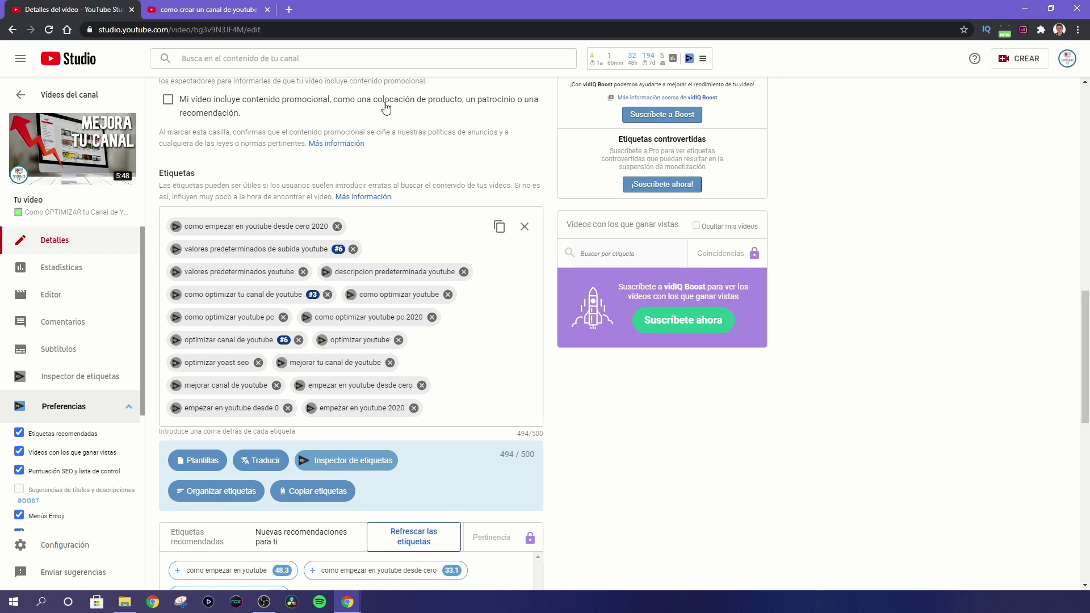
Switch to the YouTube results for "como crear un canal de youtube" and review the search term and its vidIQ total score
{"action": "left_click", "coordinate": [205, 10]}
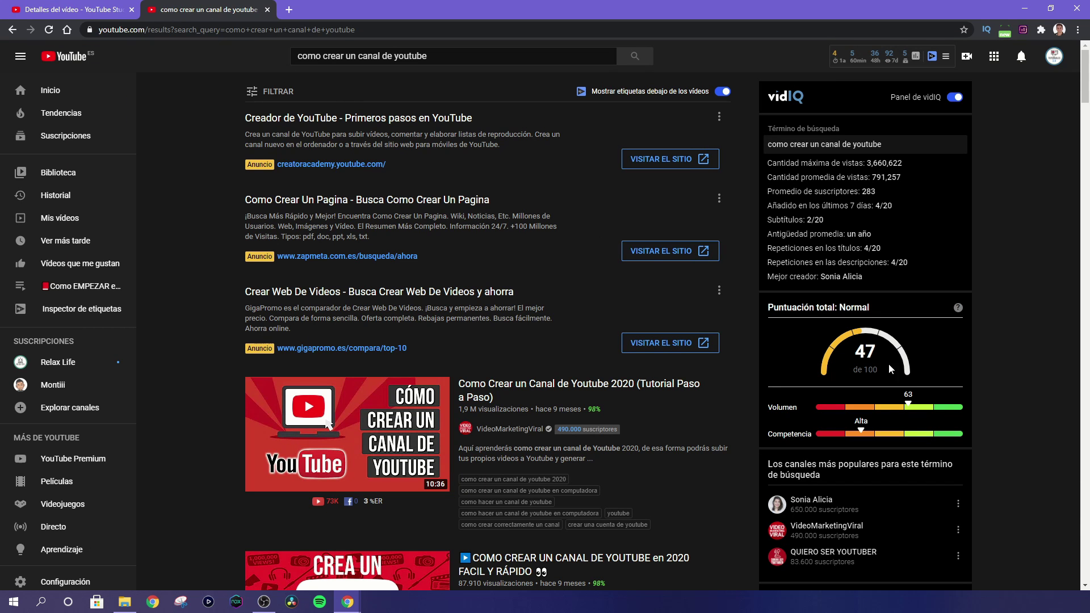
{"action": "left_click_drag", "start_coordinate": [427, 55], "coordinate": [289, 76]}
{"action": "left_click", "coordinate": [427, 55]}
{"action": "left_click_drag", "start_coordinate": [426, 56], "coordinate": [290, 77]}
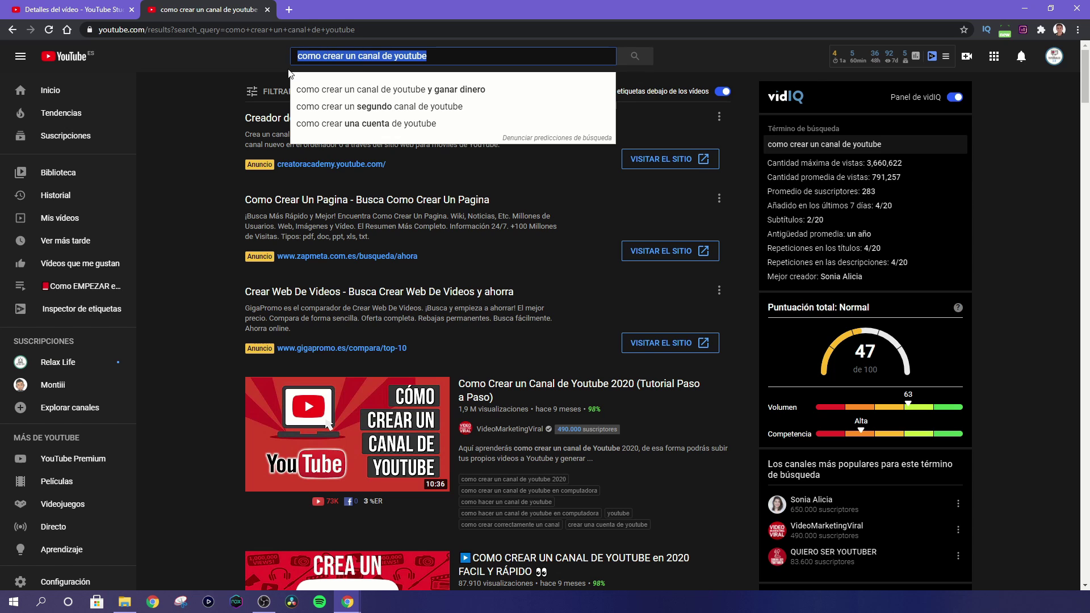
{"action": "left_click", "coordinate": [426, 51]}
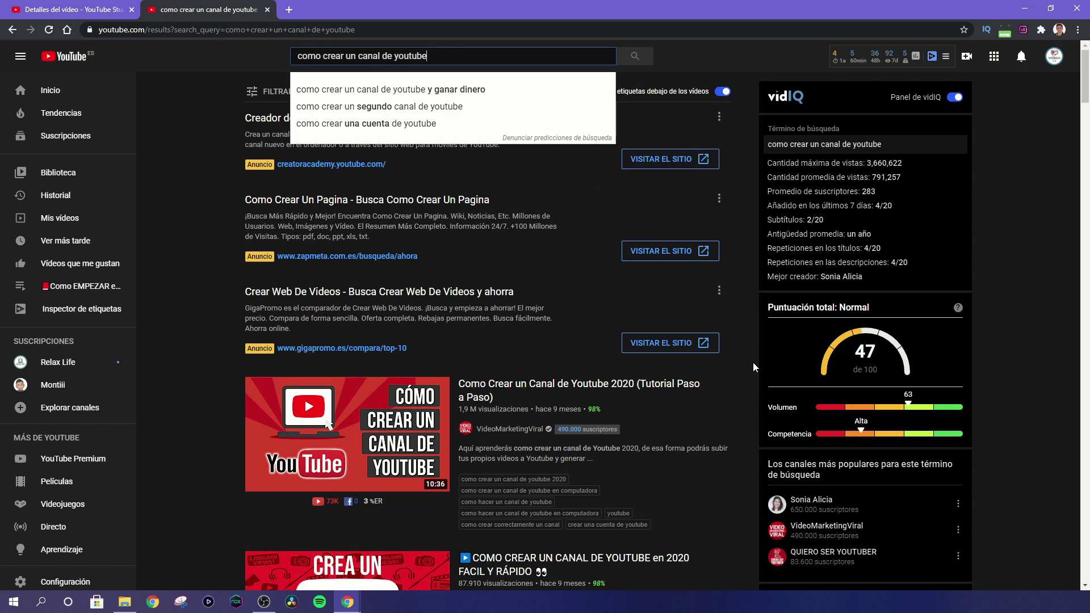
{"action": "left_click", "coordinate": [931, 341]}
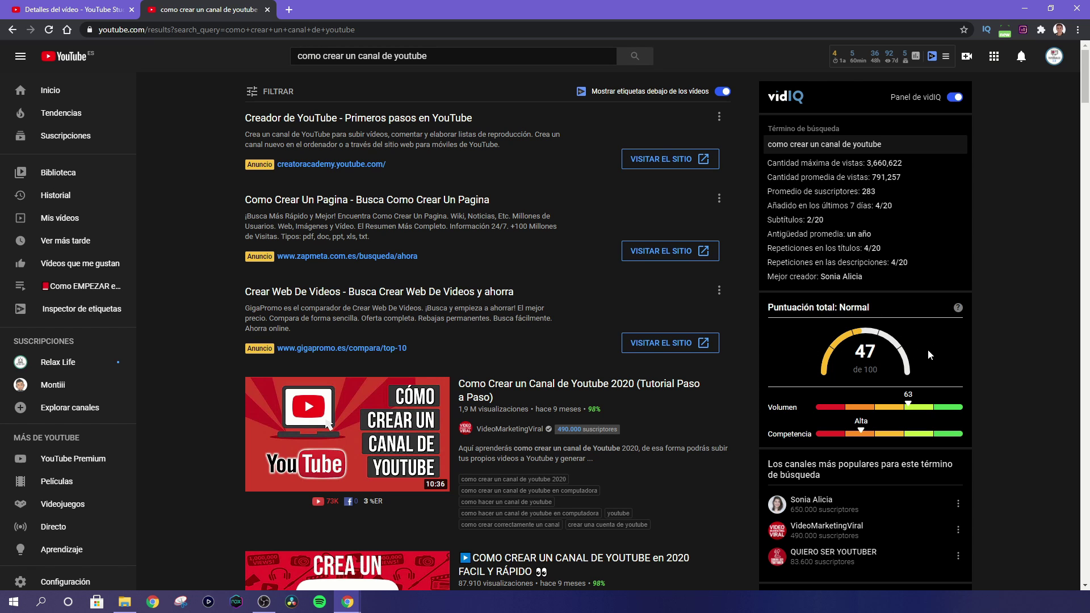
Copy the tags of the first video result, "Como Crear un Canal de Youtube 2020 (Tutorial Paso a Paso)", to the clipboard
{"action": "scroll", "coordinate": [553, 431], "scroll_direction": "down", "scroll_amount": 1}
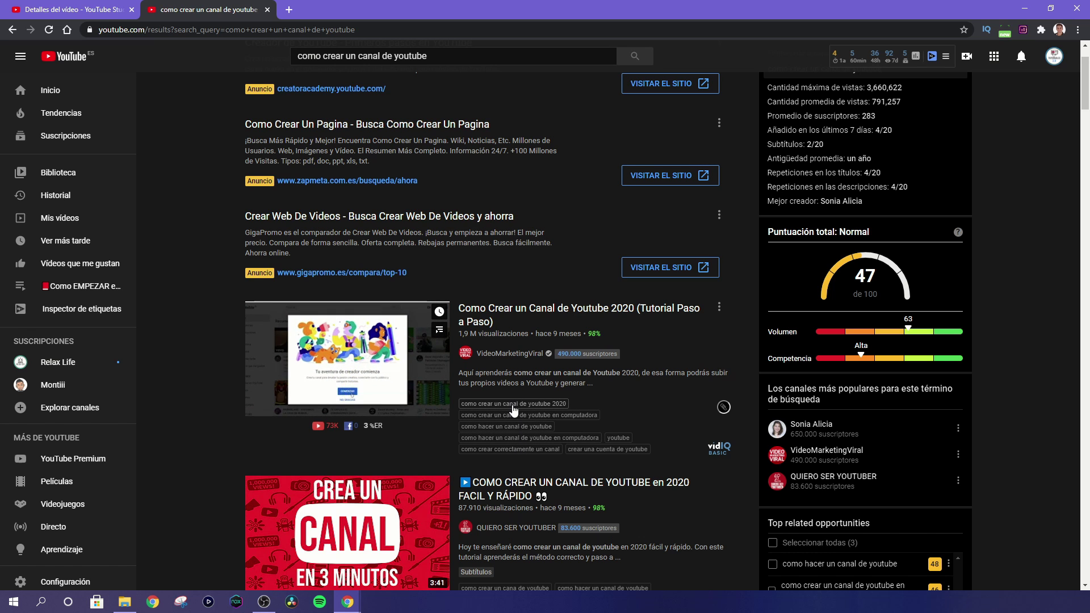
{"action": "scroll", "coordinate": [391, 483], "scroll_direction": "down", "scroll_amount": 1}
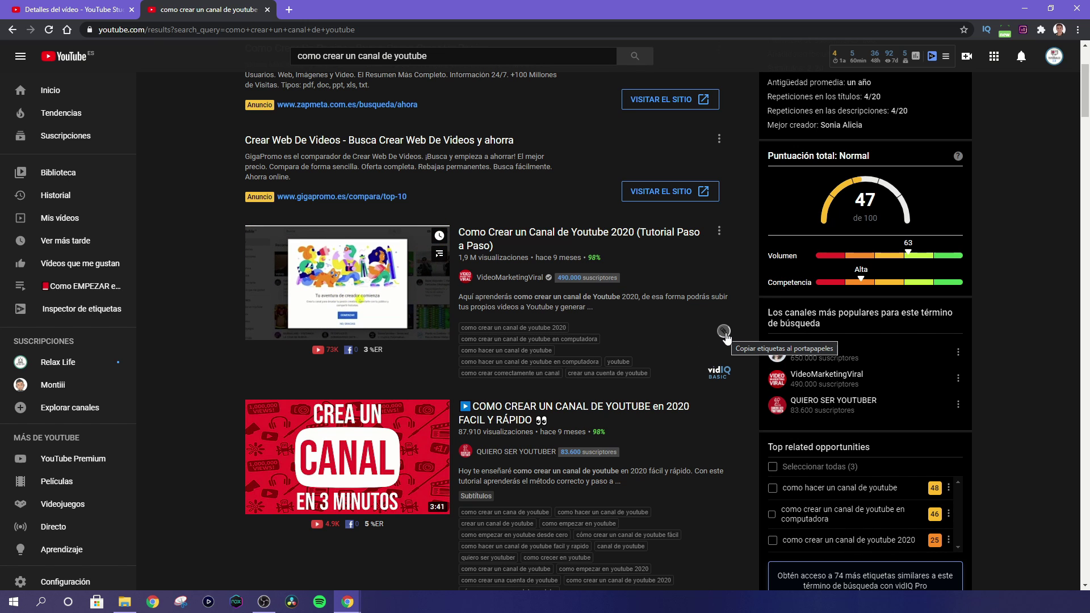
{"action": "left_click", "coordinate": [724, 333]}
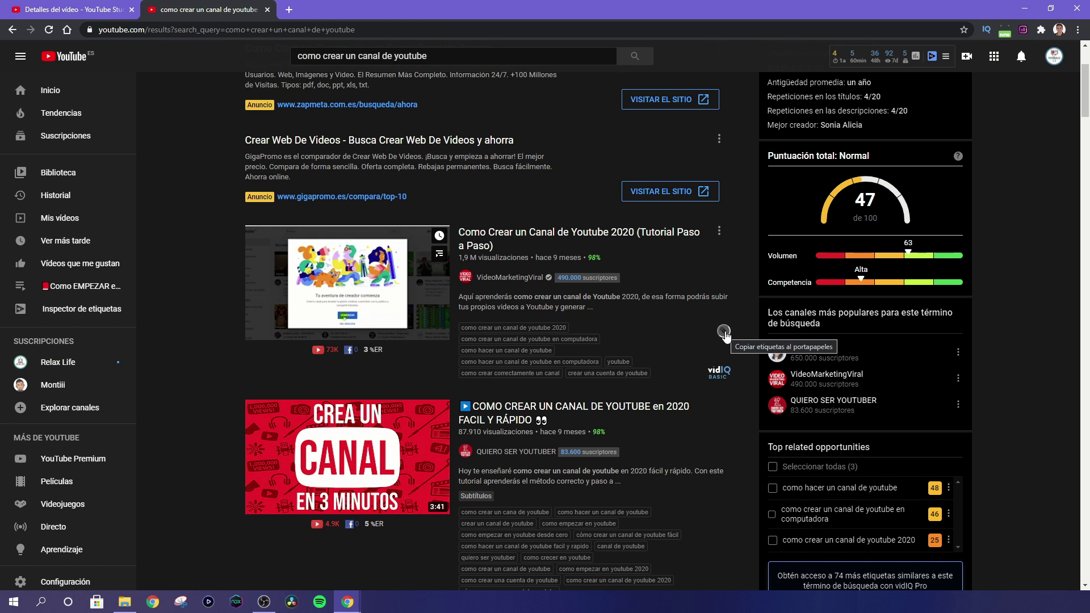
Return to the video details in YouTube Studio and enter "como empezar" as a new tag to bring up suggestions
{"action": "key", "text": "ctrl+shift+Tab"}
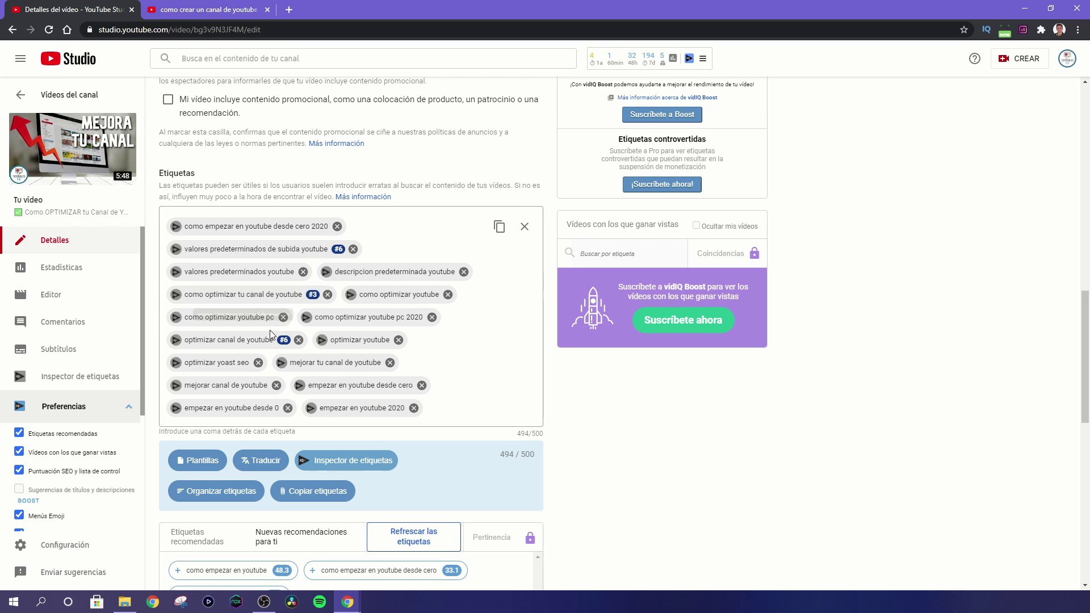
{"action": "left_click", "coordinate": [455, 410]}
{"action": "type", "text": "c"}
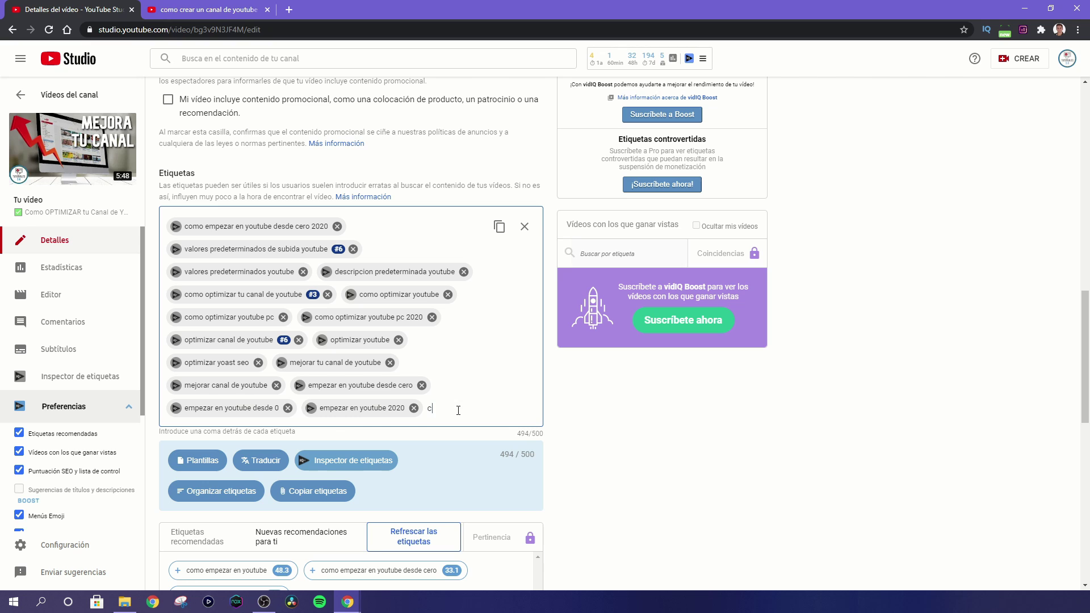
{"action": "type", "text": "omo empz"}
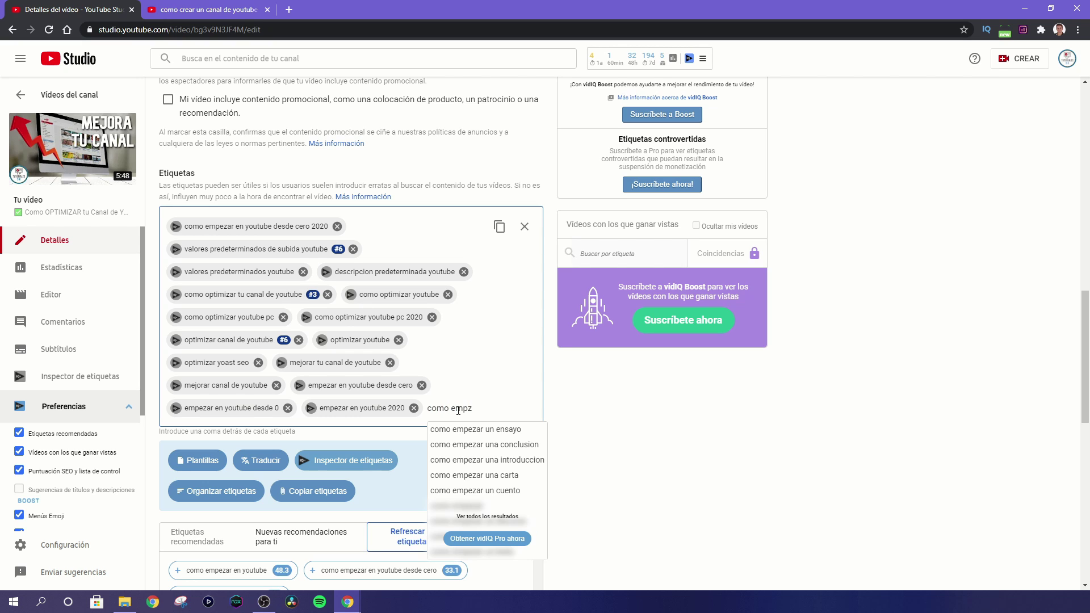
{"action": "key", "text": "BackSpace"}
{"action": "type", "text": "ezar"}
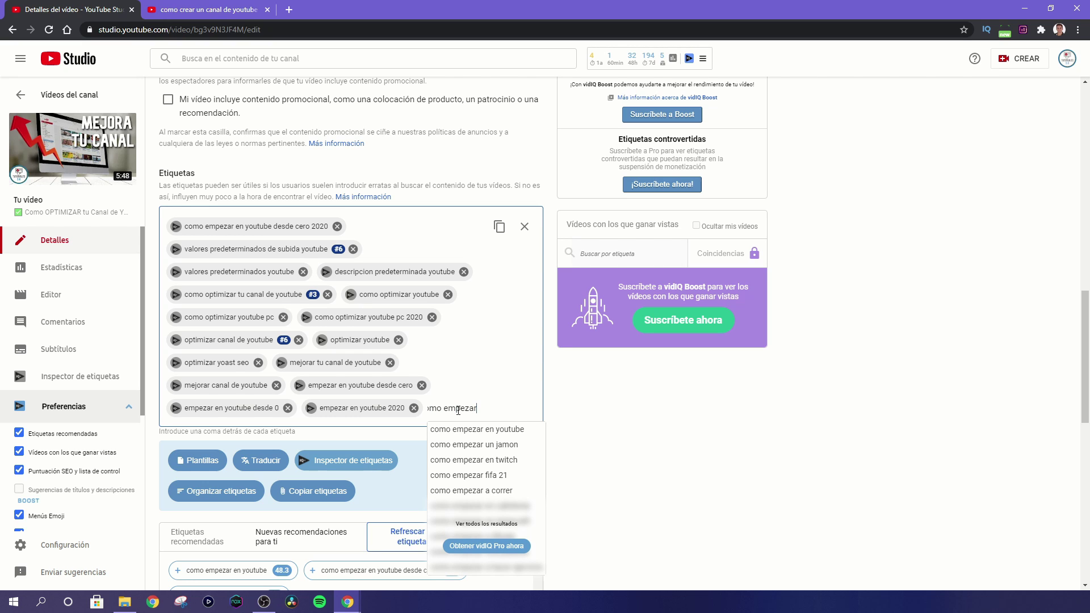